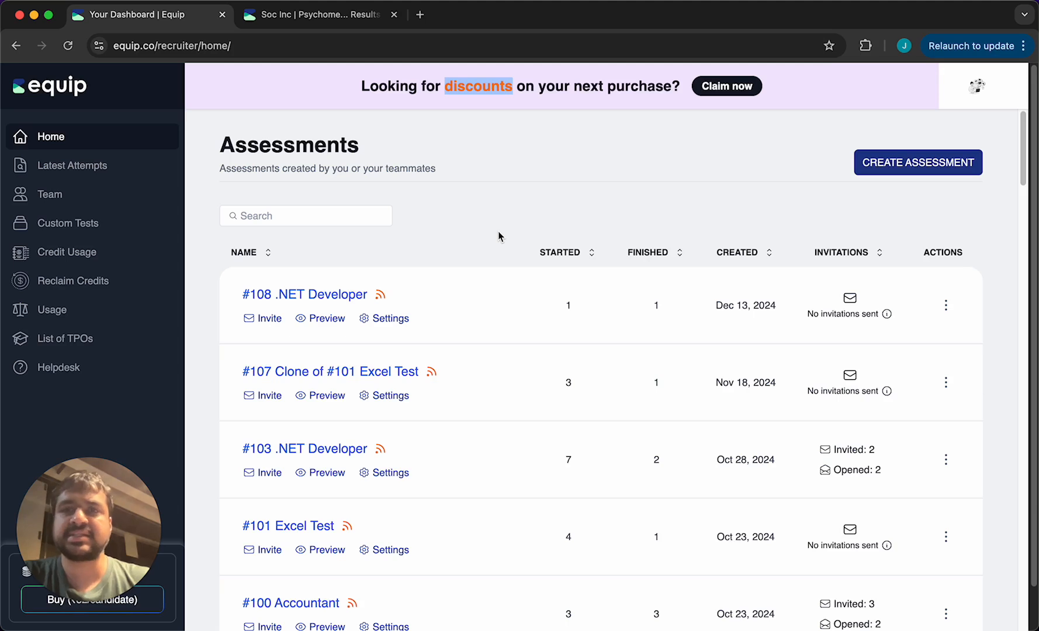
- Start a new assessment for a new role named "Psychometric Assessment" with 0-2 years of experience and continue to test selection
left_click(471, 214)
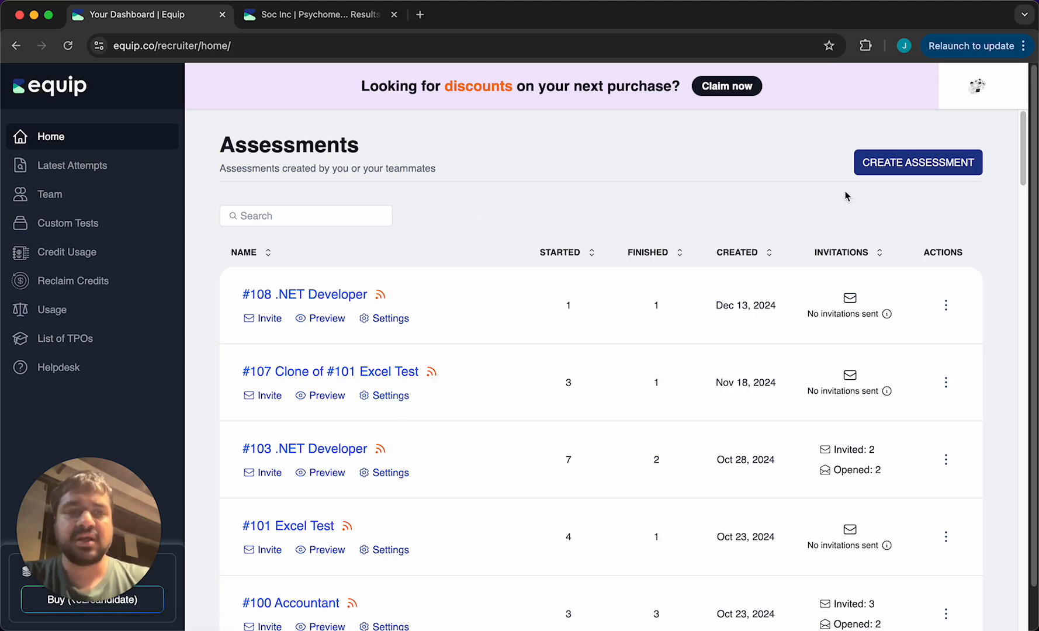
left_click(914, 164)
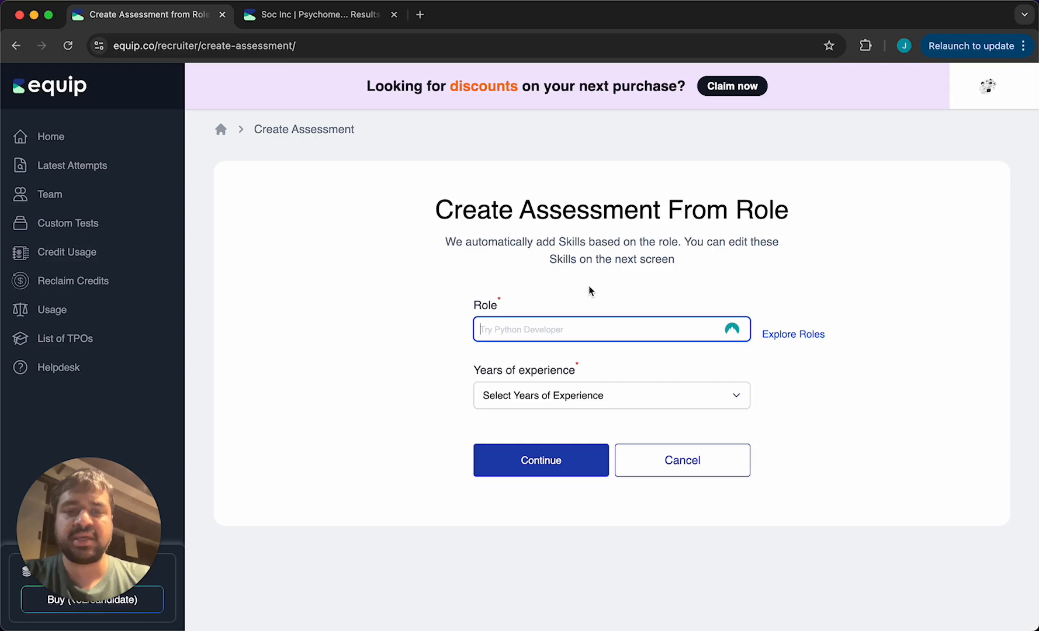
type("Psychometr")
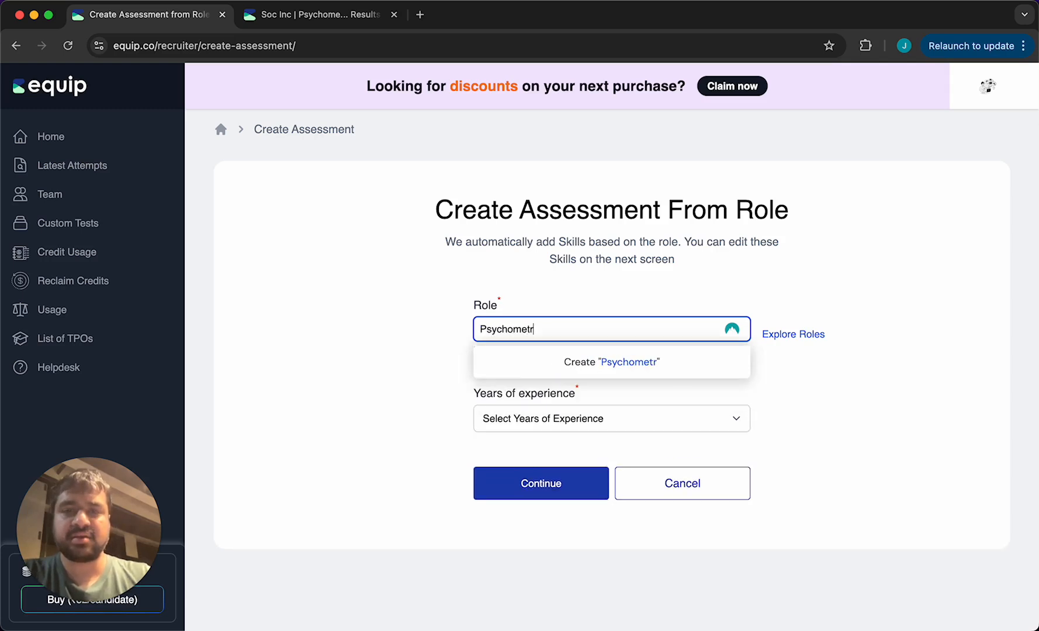
type("ic Assess")
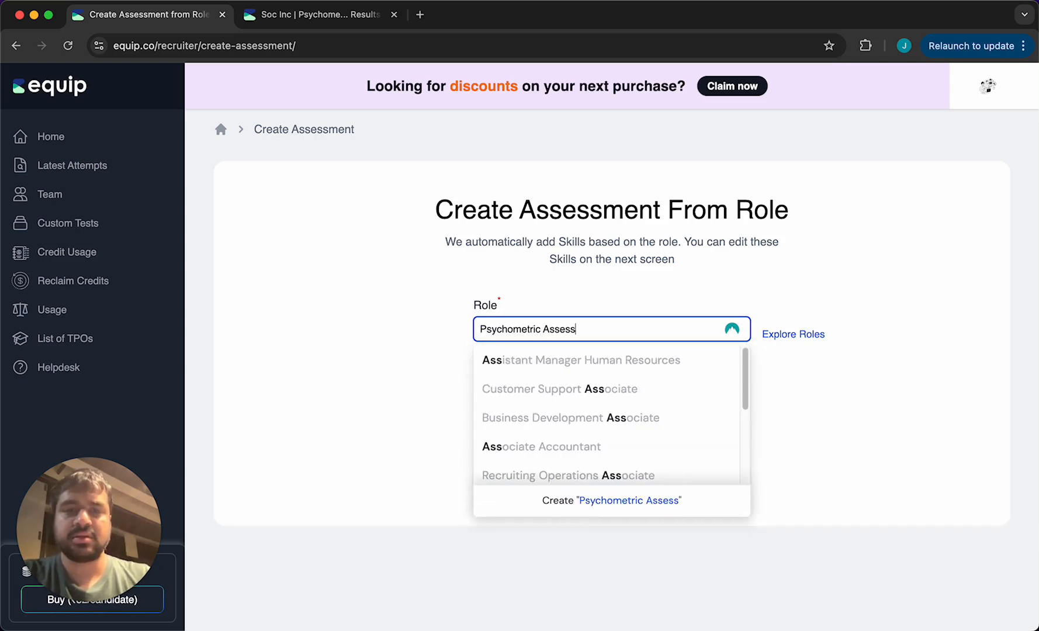
type("ment")
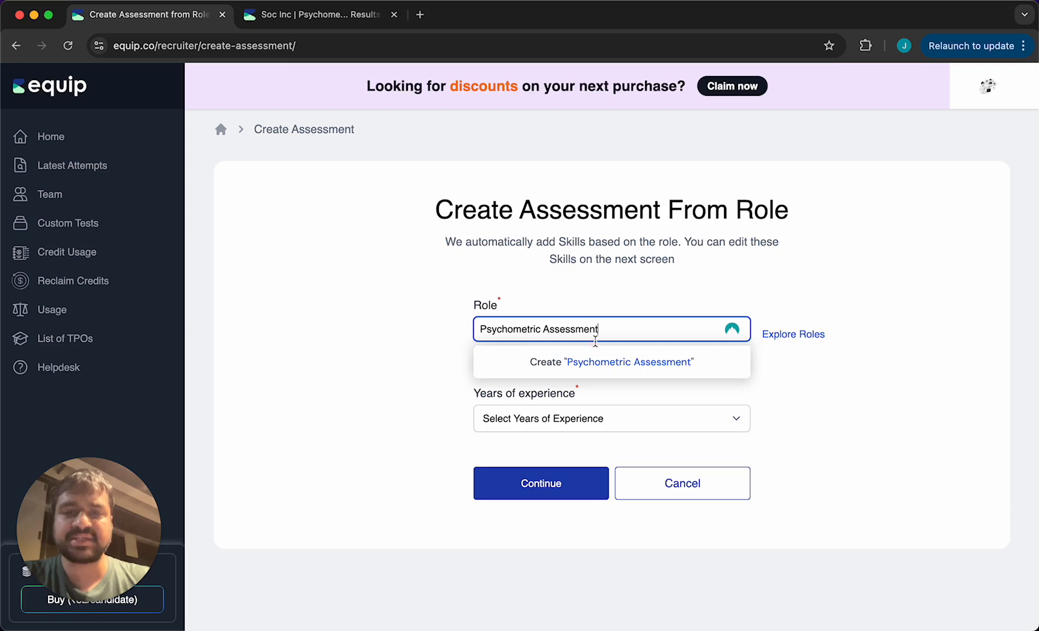
left_click(622, 363)
left_click(579, 419)
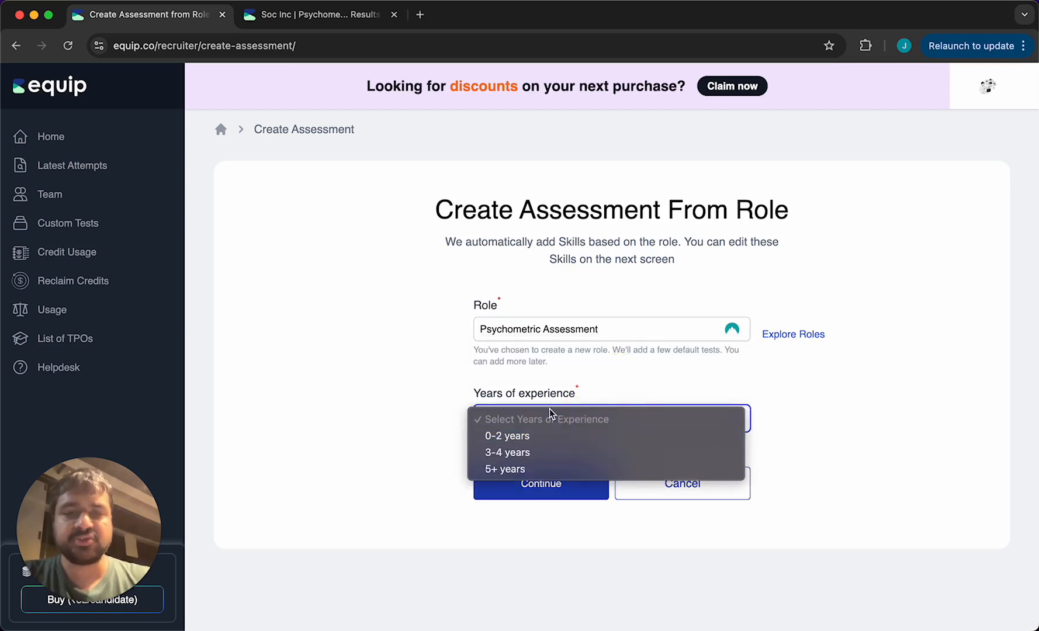
left_click(538, 437)
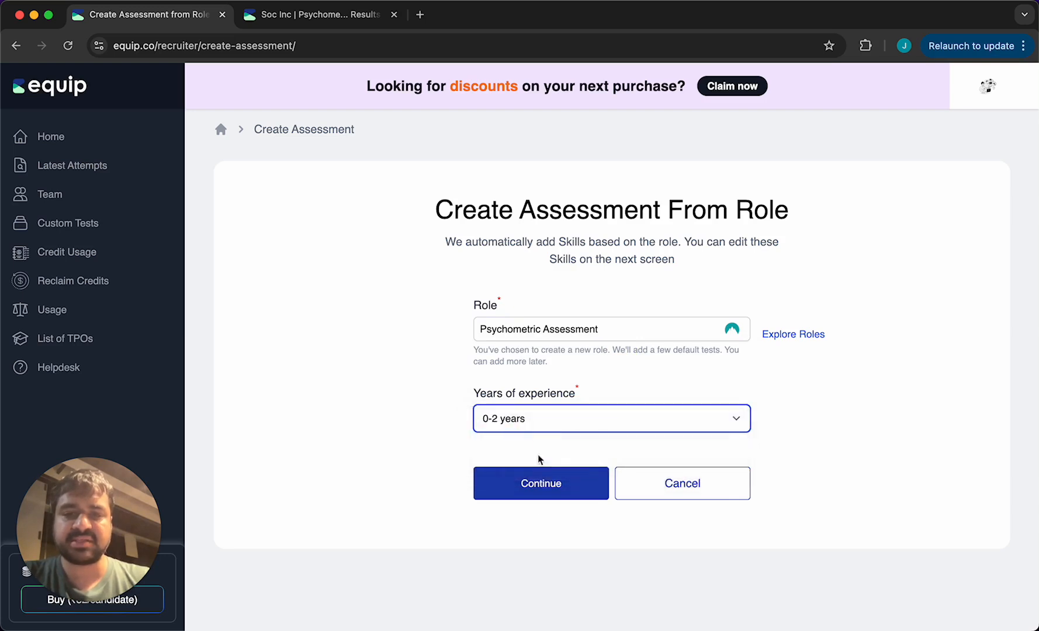
left_click(553, 486)
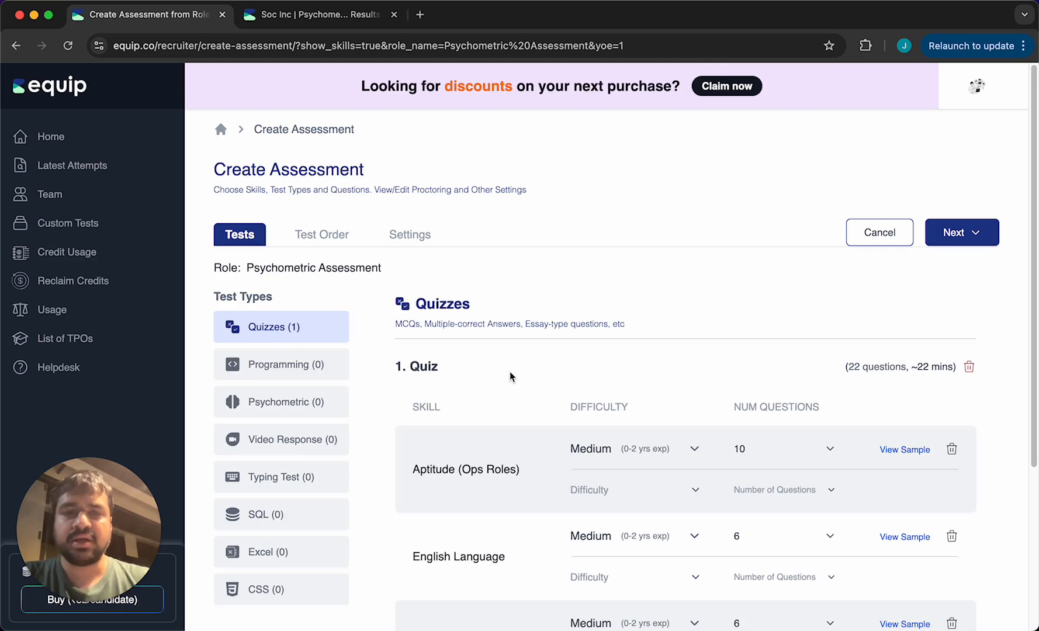
- Delete the default quiz from the assessment's tests
scroll(510, 376, "down", 2)
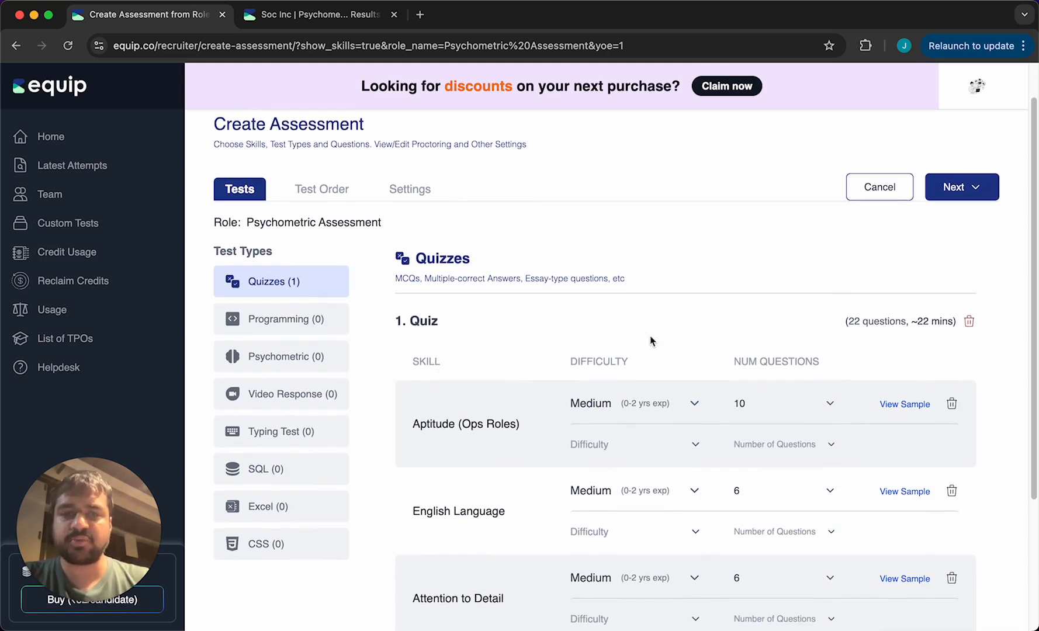
scroll(816, 335, "down", 1)
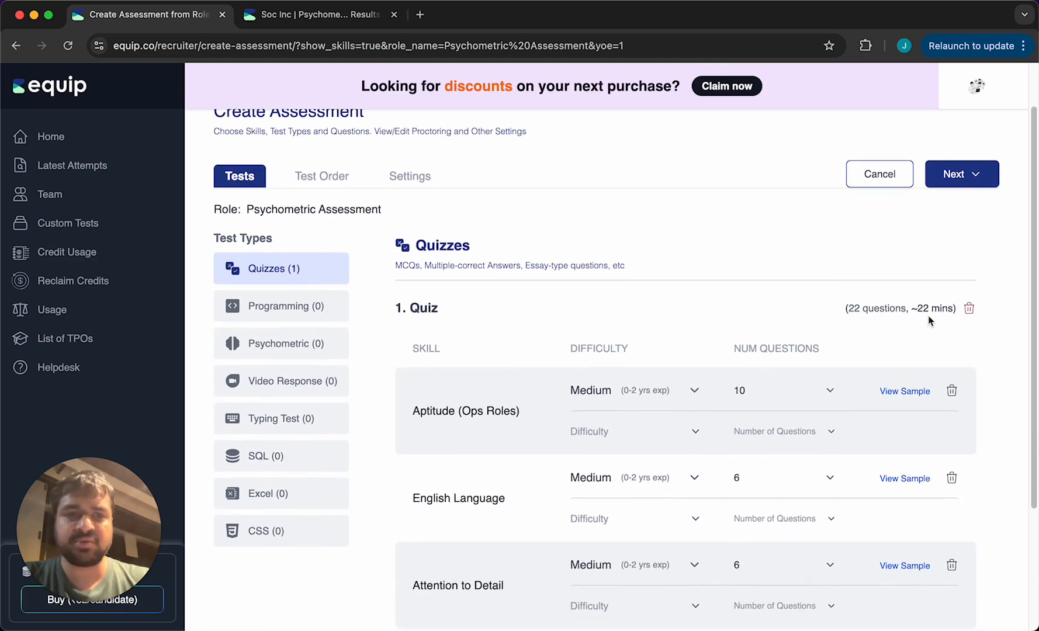
left_click(969, 310)
- Add the DISC Test to the assessment as its psychometric test
left_click(301, 365)
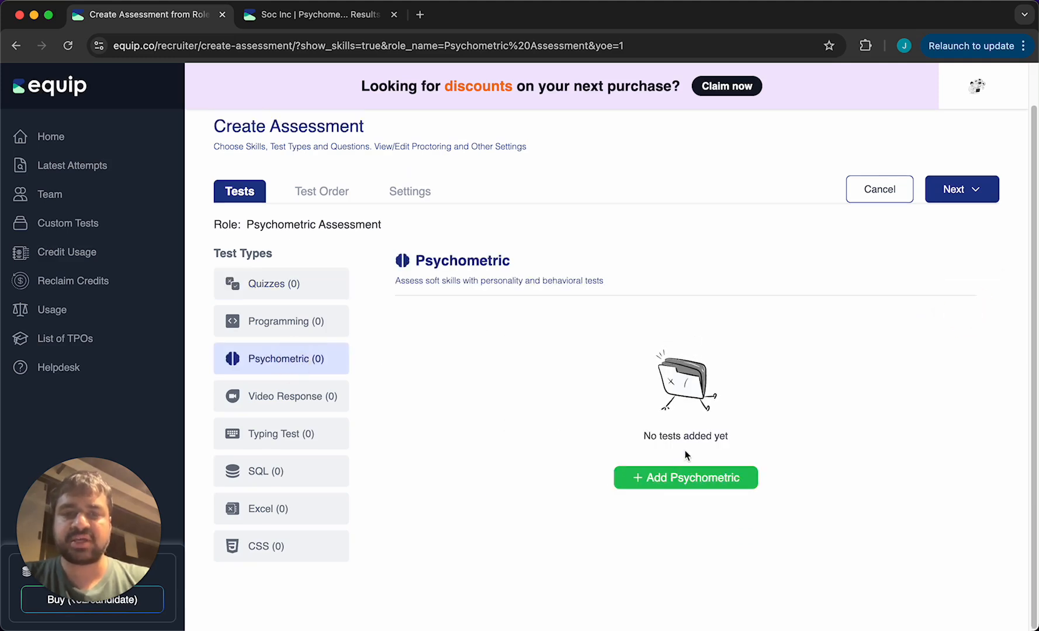
left_click(676, 480)
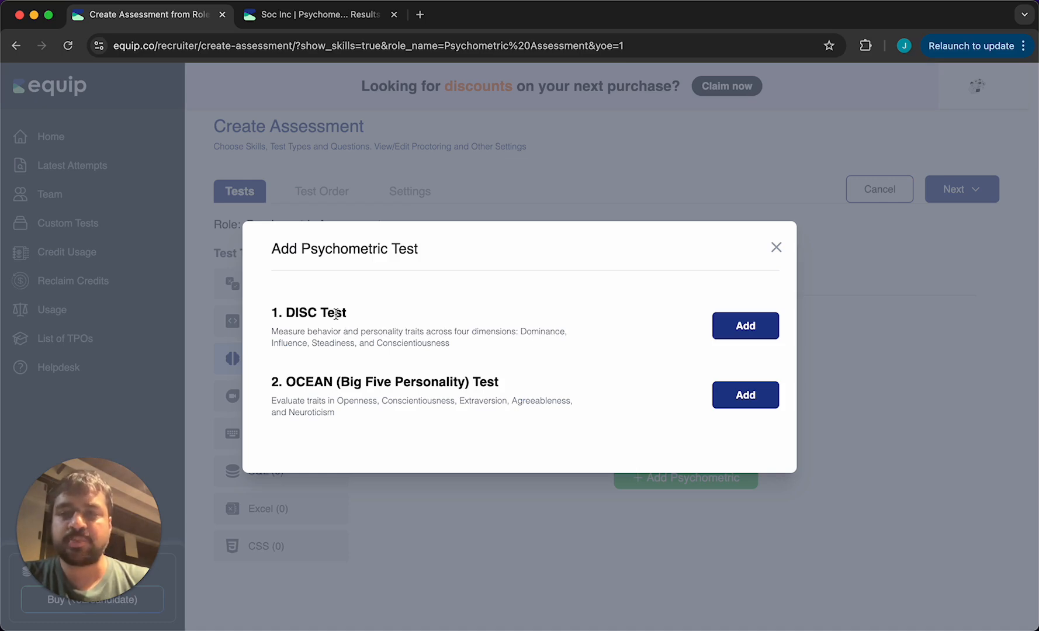
left_click(740, 326)
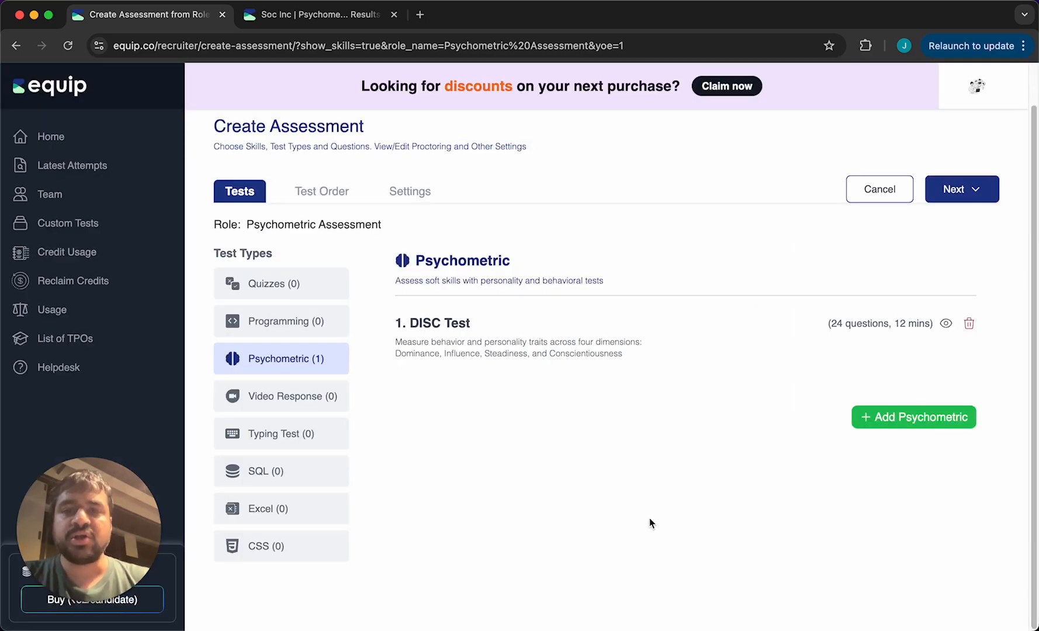
left_click(906, 418)
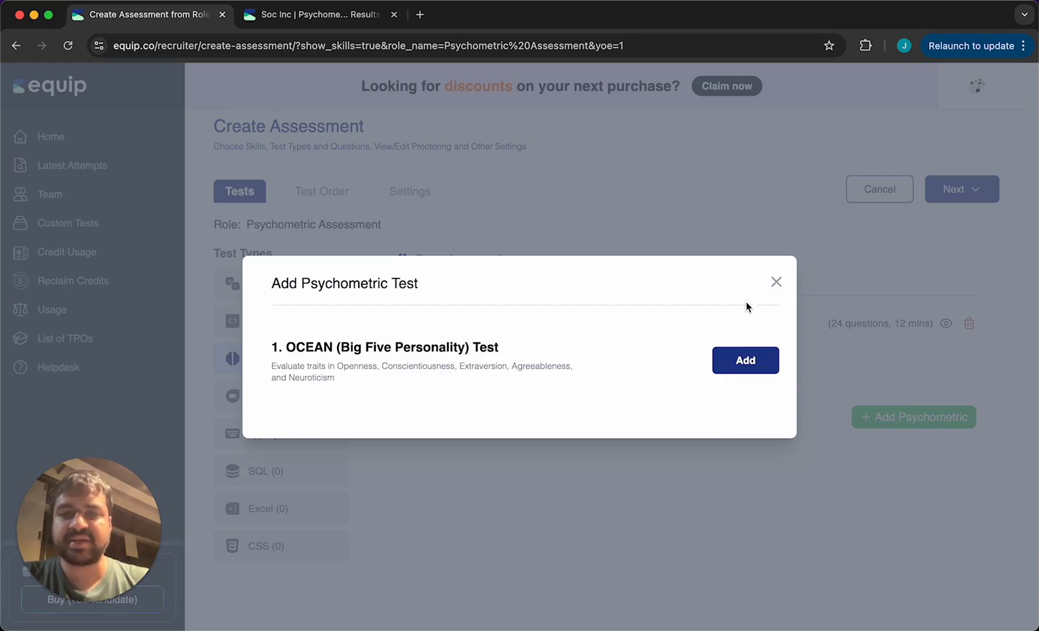
left_click(777, 283)
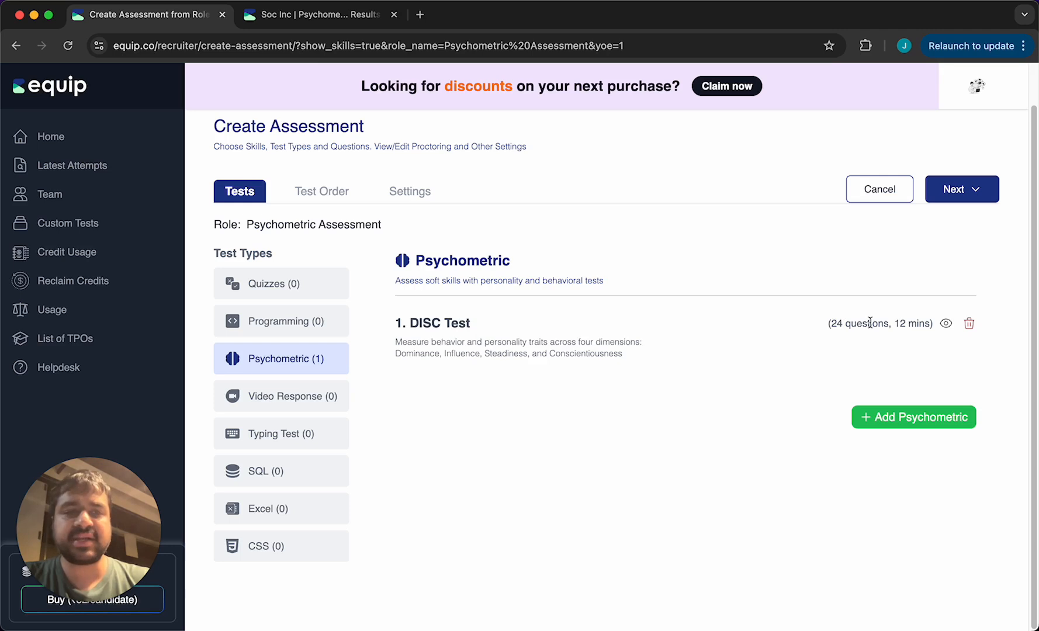
- Preview the DISC Test and submit Disagree for question 1 and Strongly Agree for question 2
left_click(946, 327)
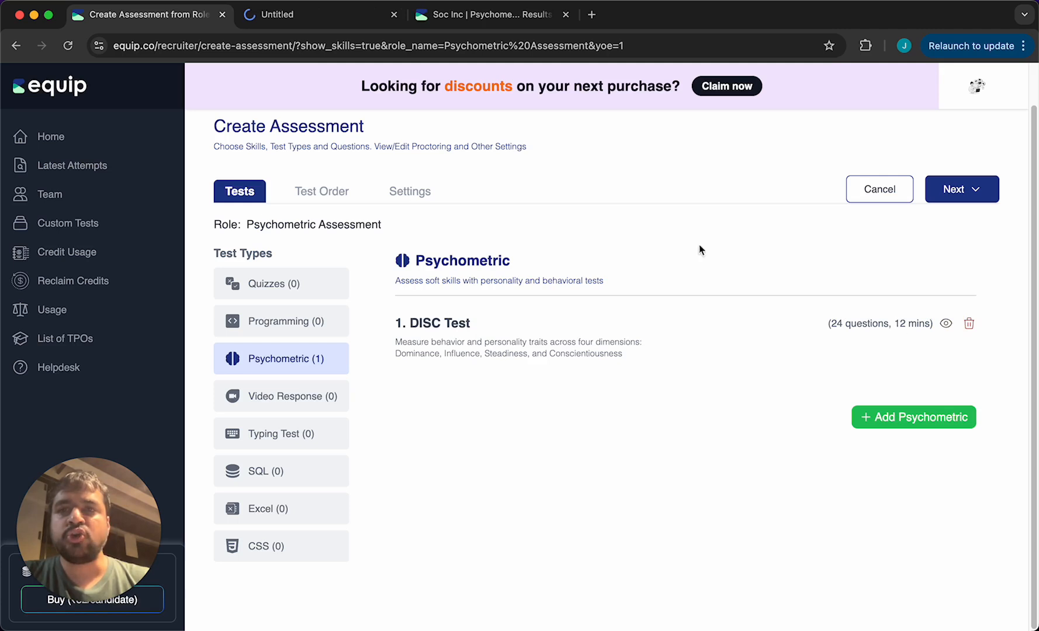
left_click(354, 31)
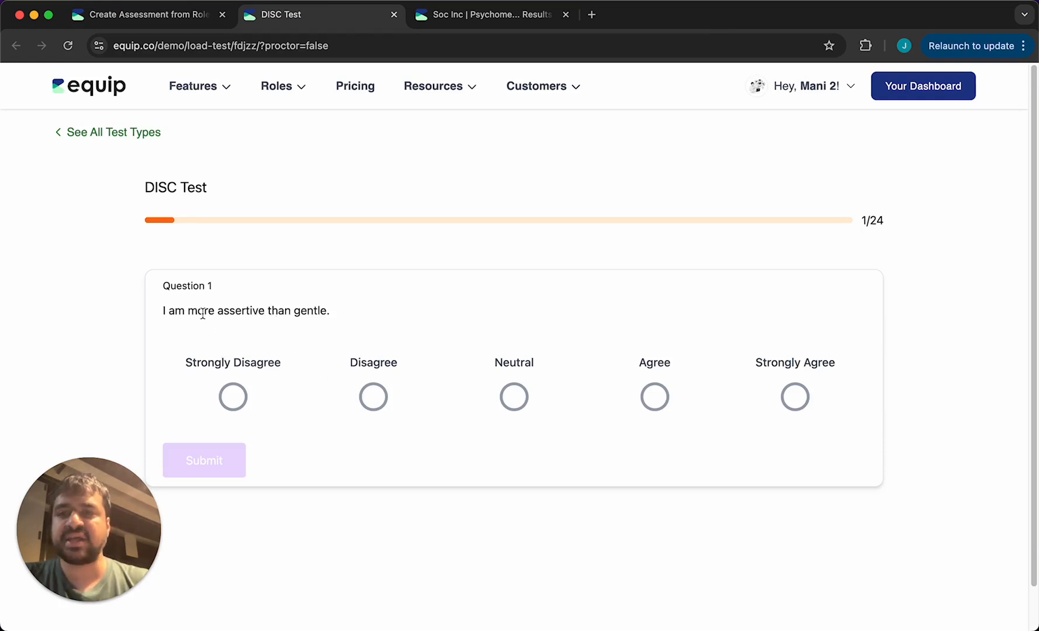
left_click(374, 397)
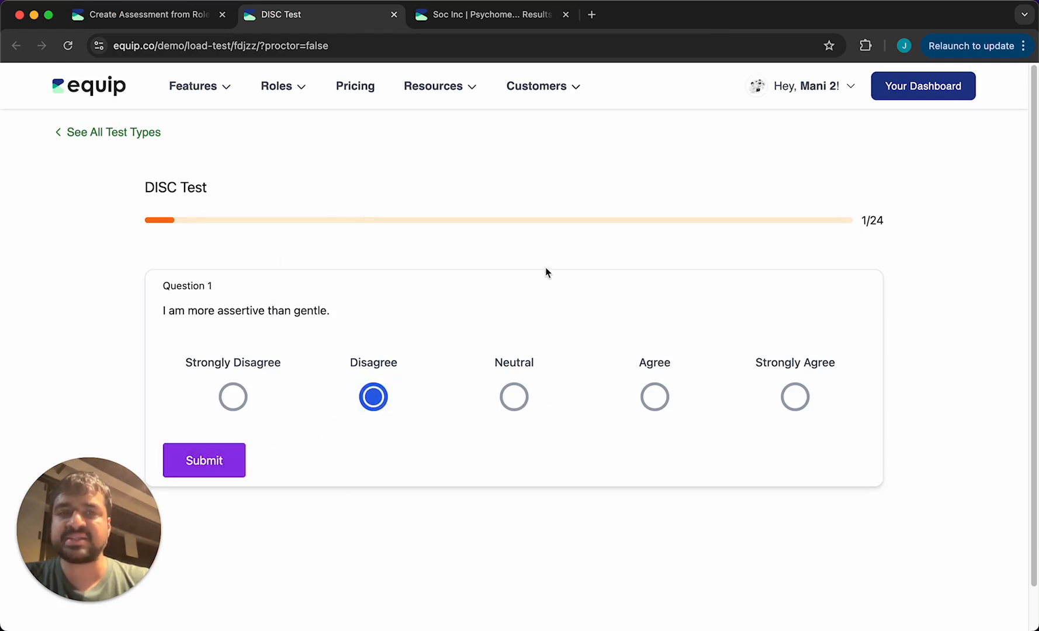
left_click(215, 473)
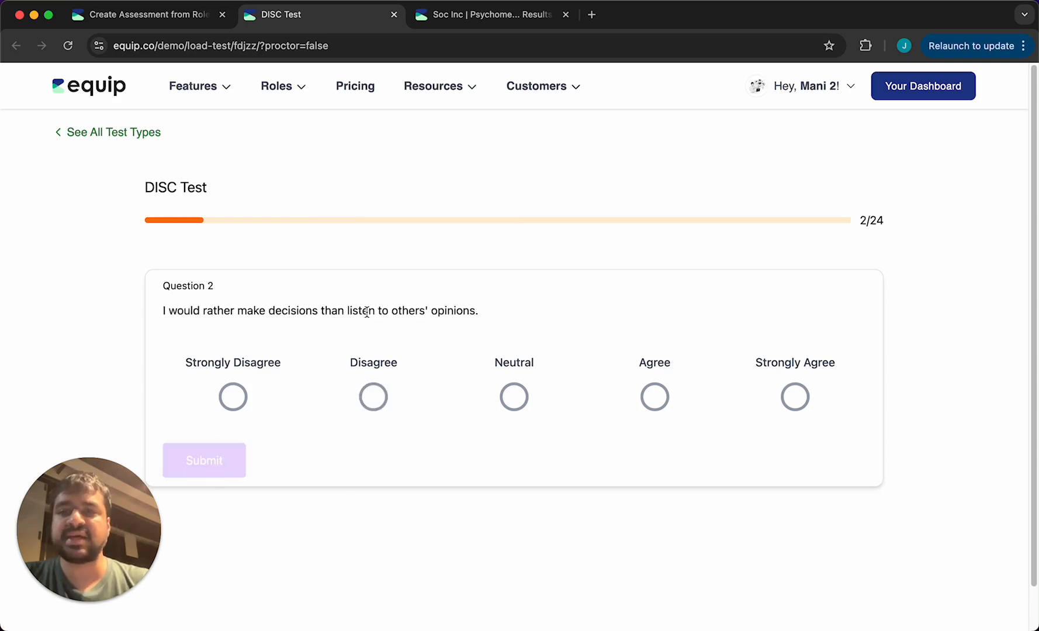
left_click(794, 404)
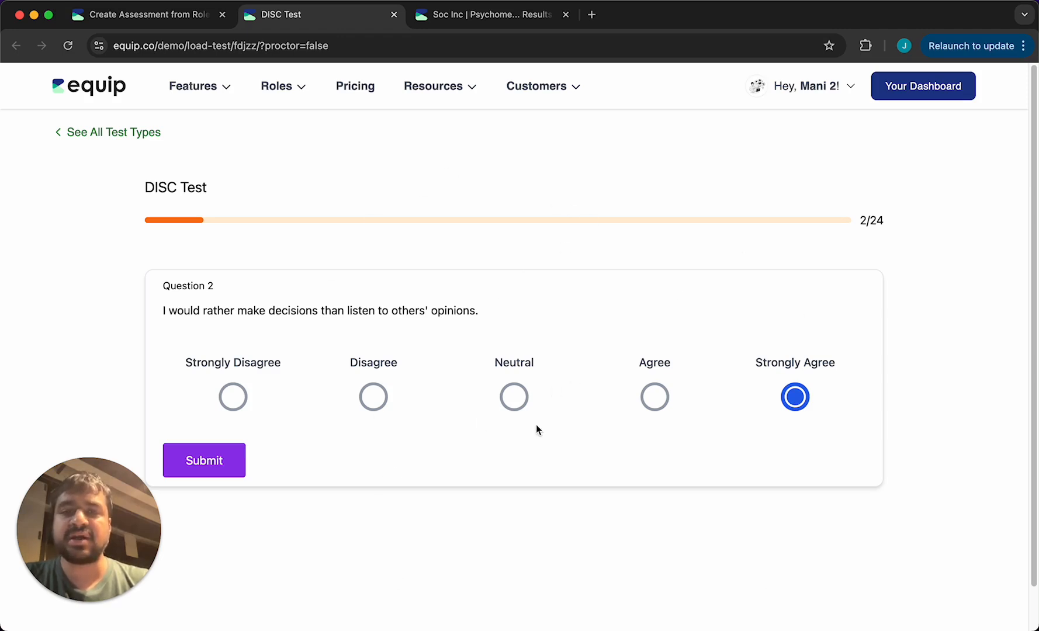
left_click(198, 467)
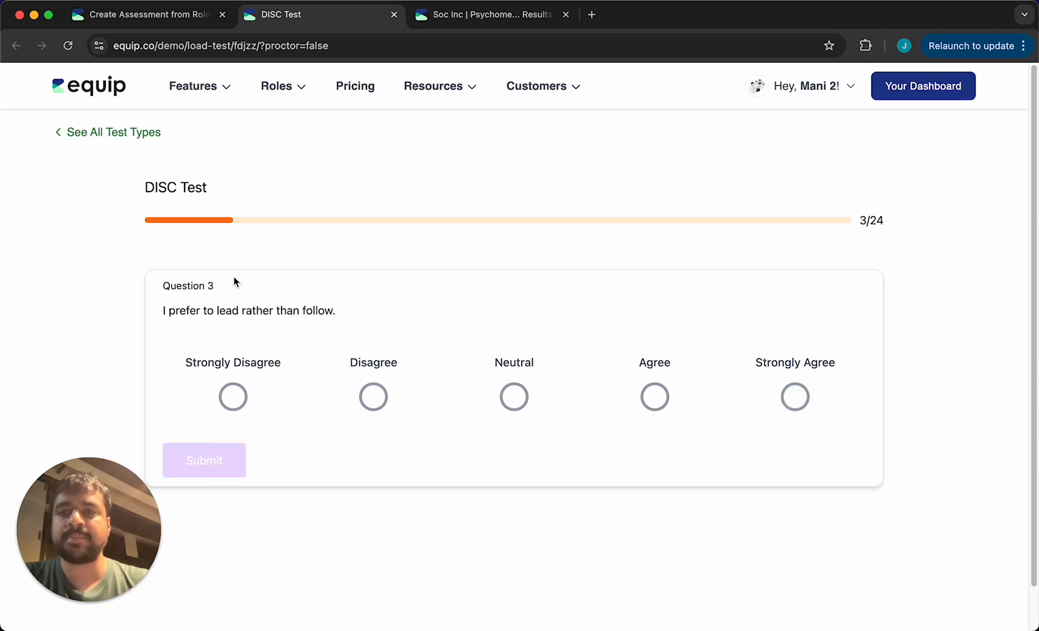
- Return to the assessment setup and finish it with Quick Create
left_click(182, 15)
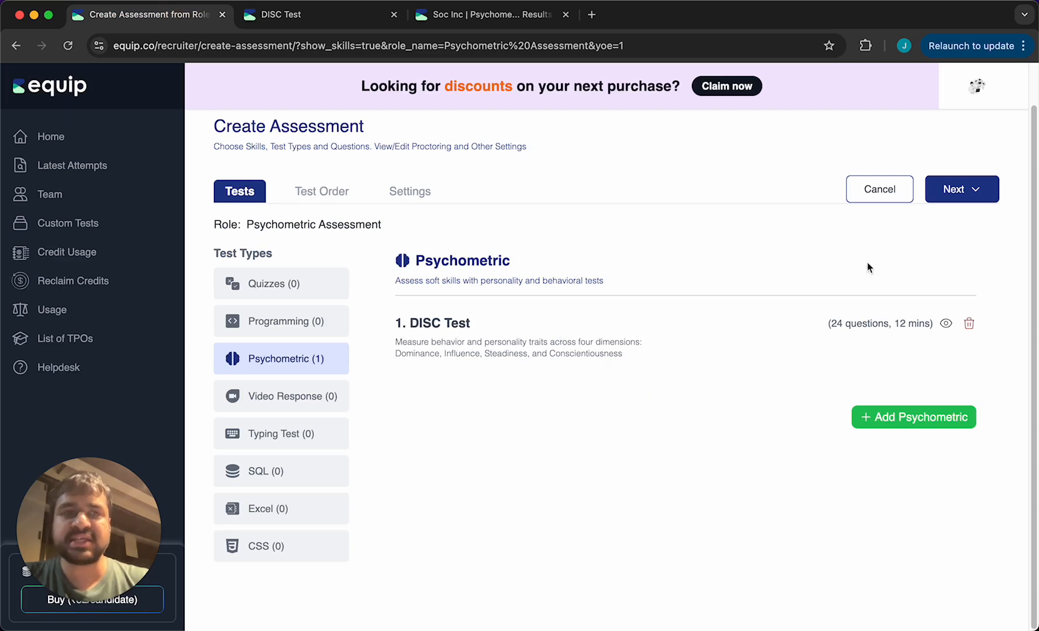
left_click(959, 201)
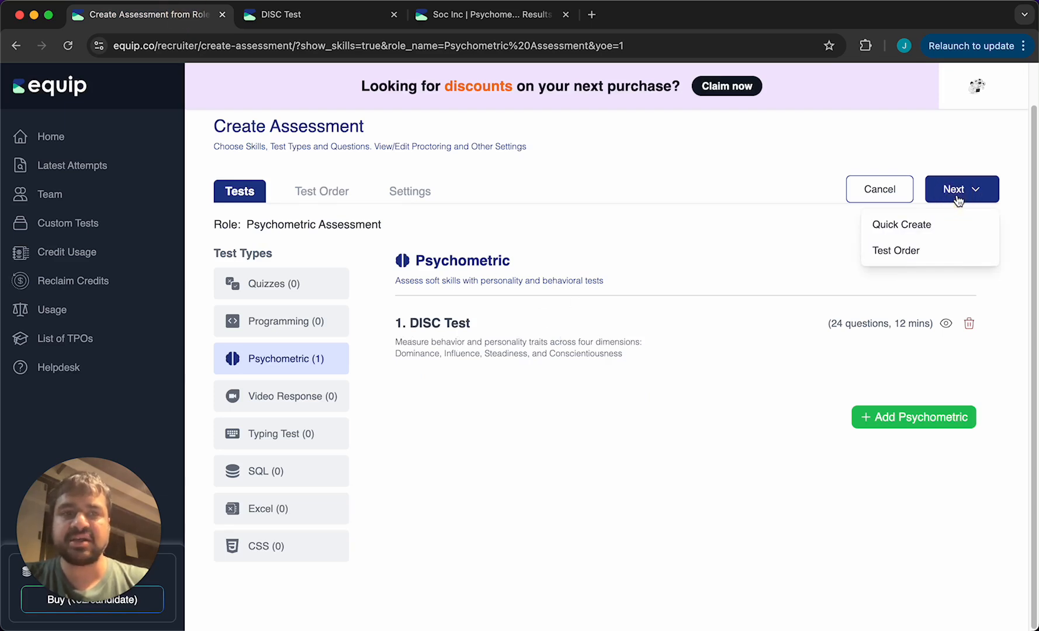
left_click(929, 226)
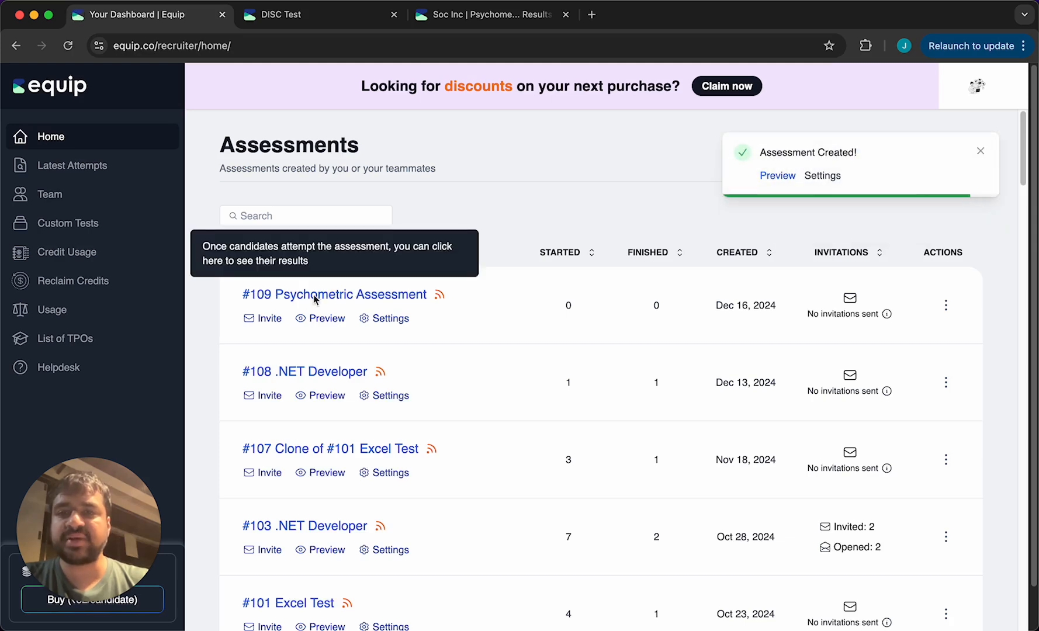
- Open the invitations for the new Psychometric Assessment and enter the candidate's email address as recipient
left_click(264, 322)
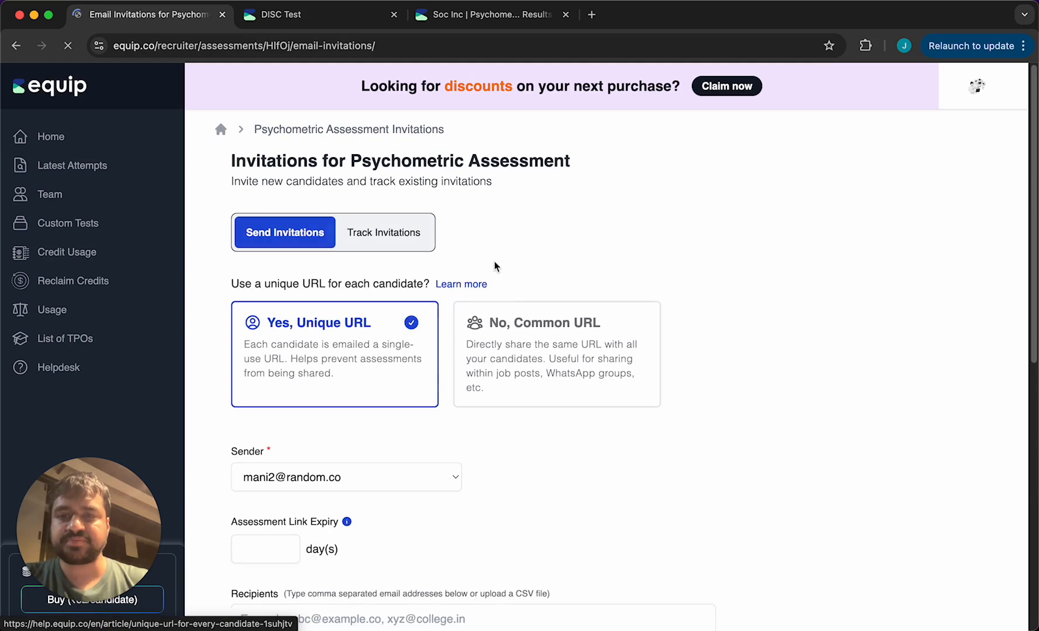
scroll(385, 469, "down", 4)
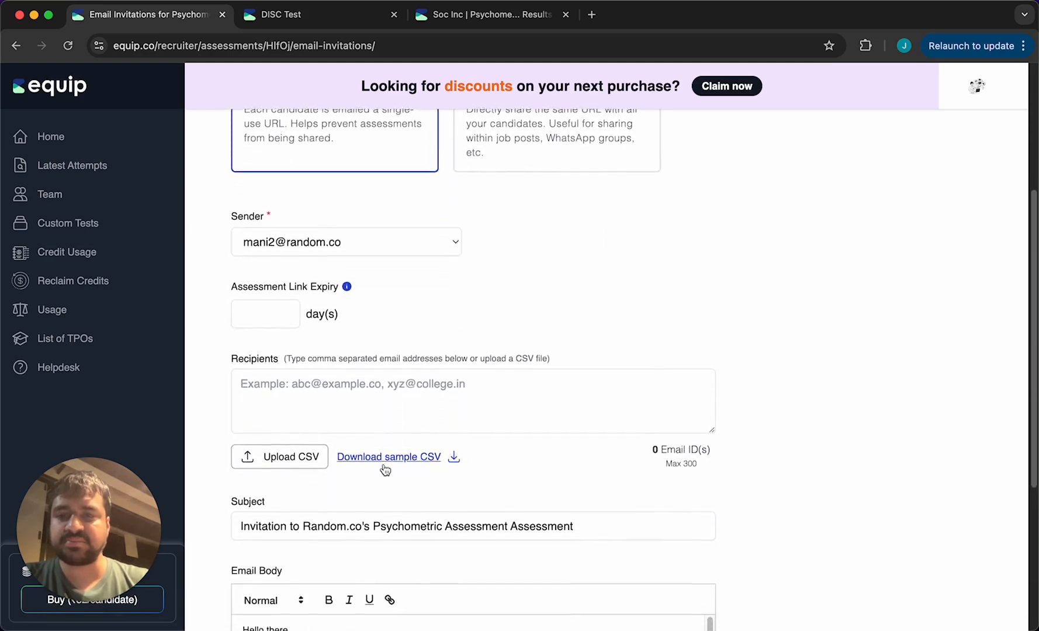
scroll(385, 469, "down", 3)
left_click(356, 228)
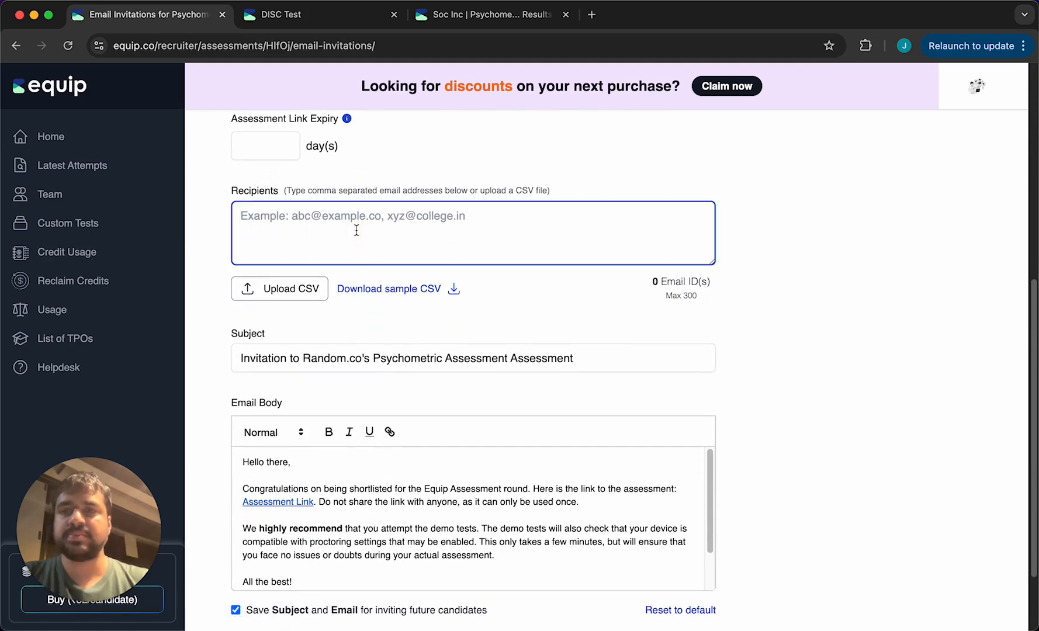
type("abc")
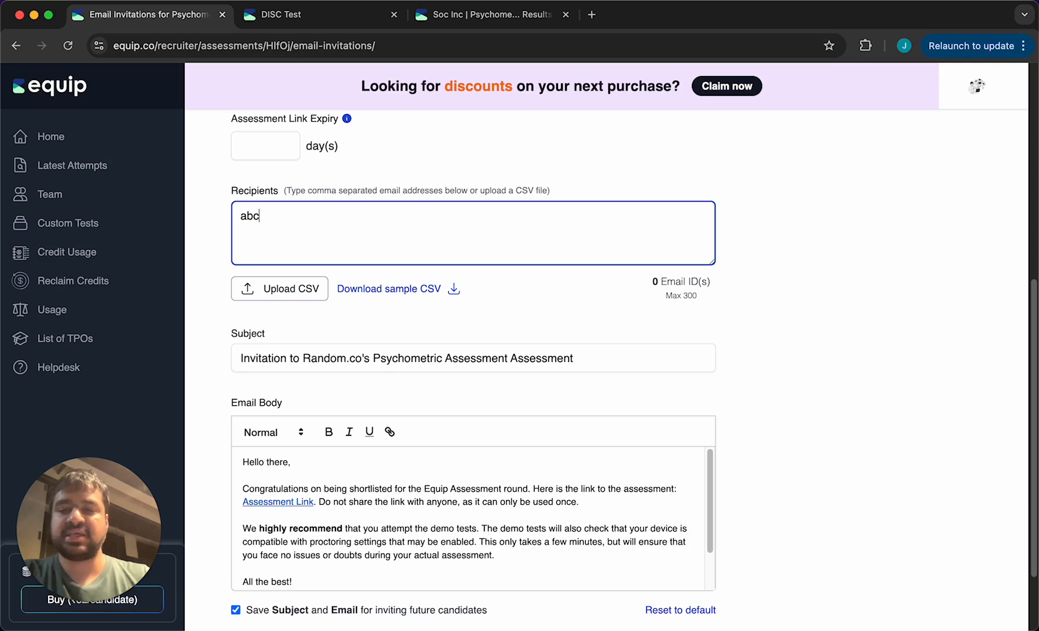
type("2gmail.com")
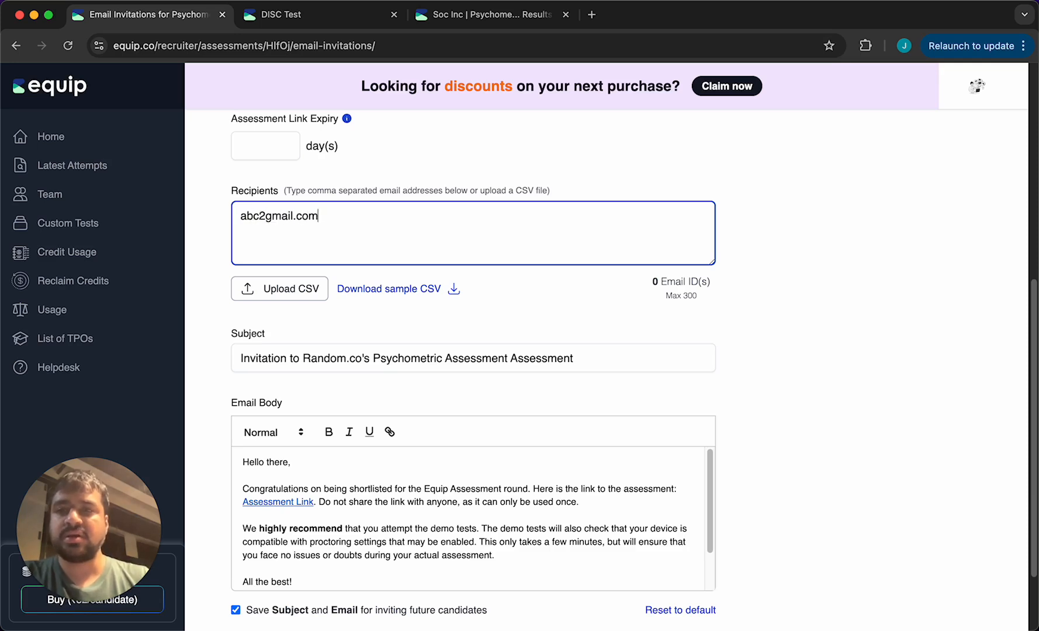
left_click(266, 218)
key("BackSpace")
type("@")
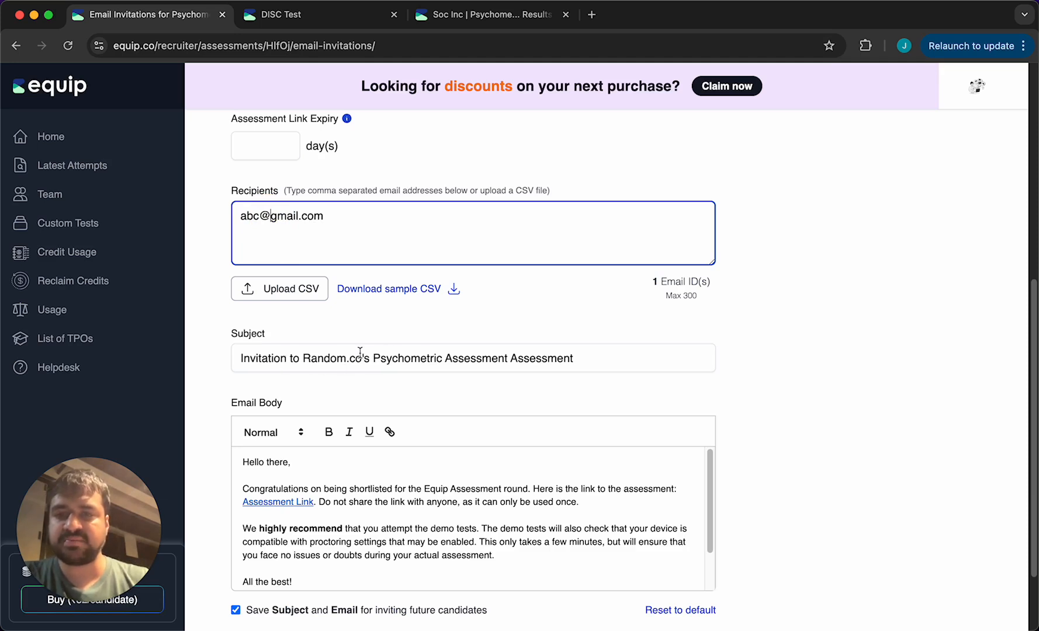
- Remove the duplicated word "Assessment" from the end of the invitation subject and review the email body
left_click(430, 357)
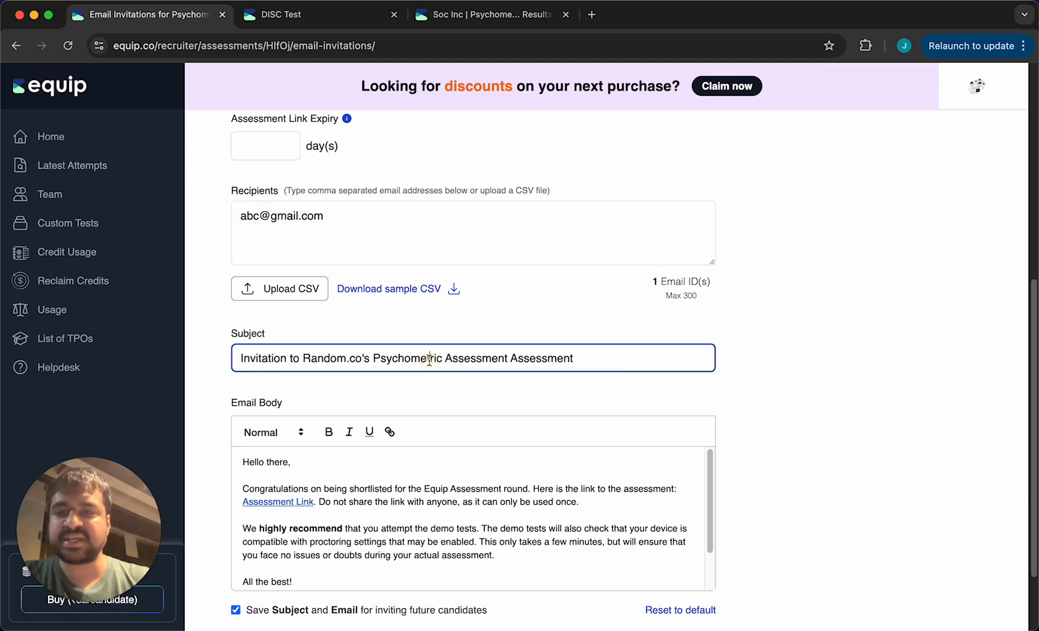
double_click(515, 358)
key("BackSpace")
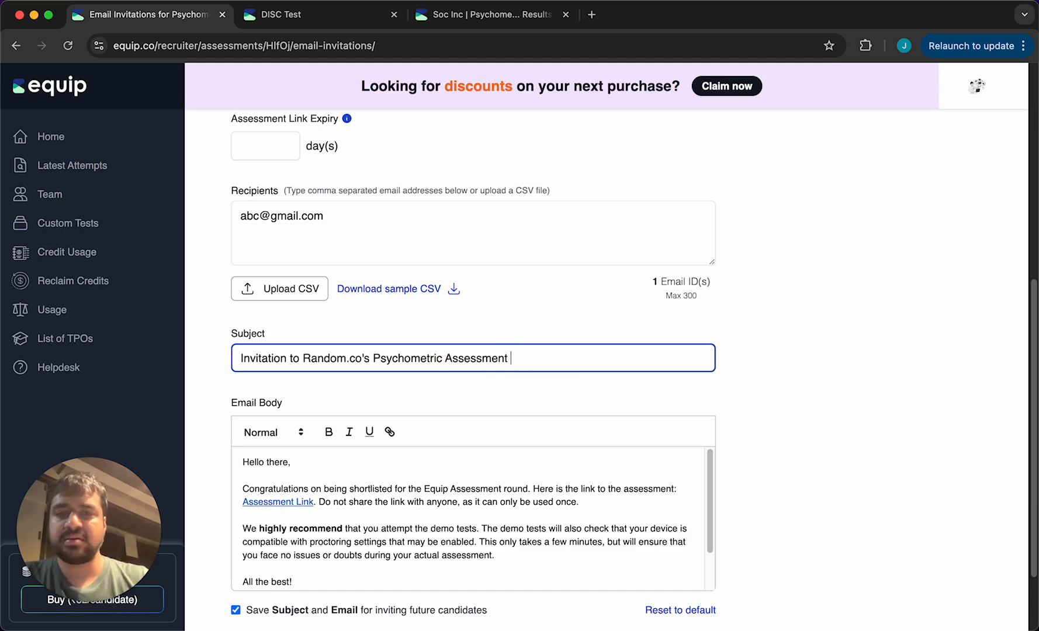
scroll(445, 488, "down", 2)
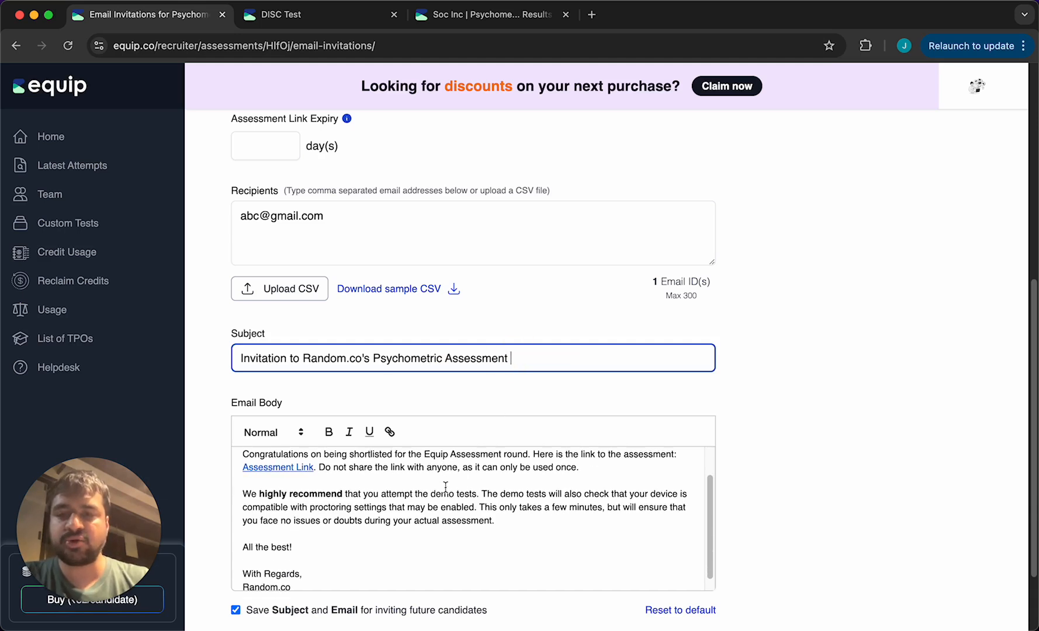
scroll(713, 478, "down", 3)
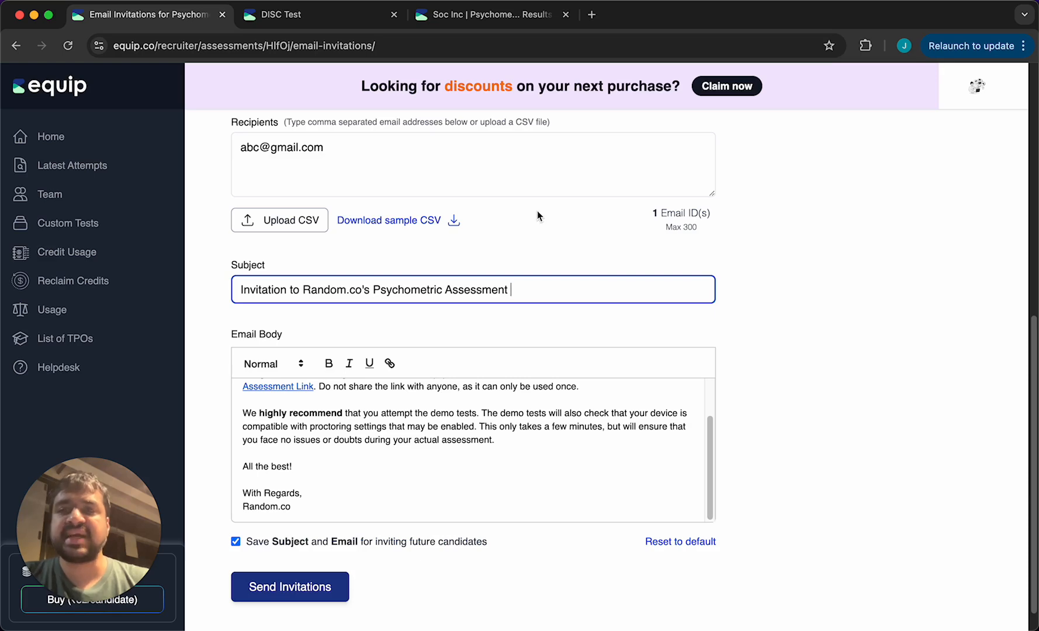
scroll(775, 316, "up", 7)
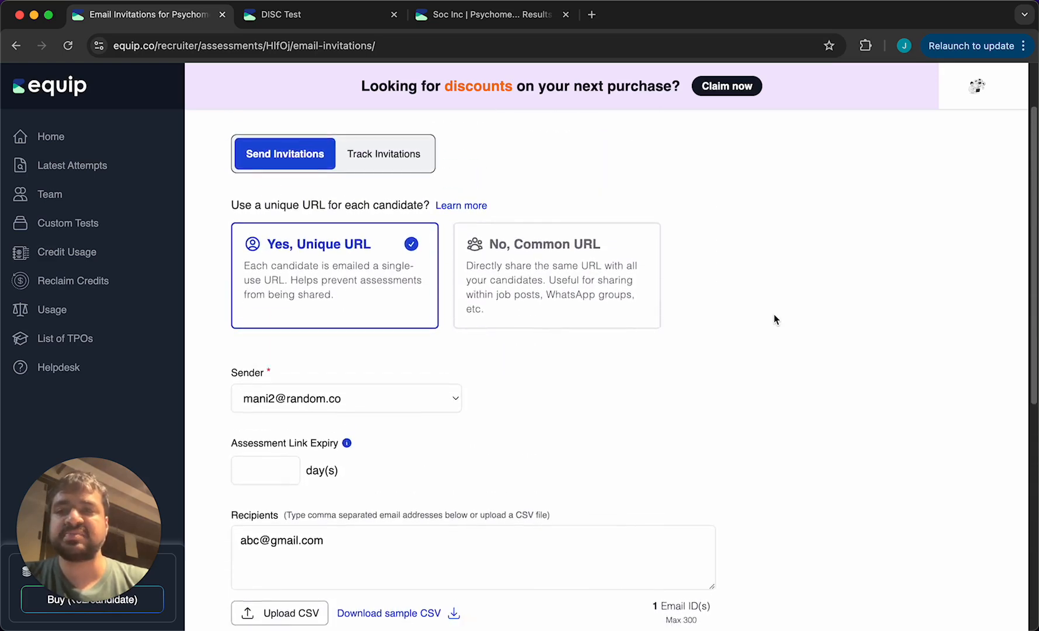
- Review the invitation's subject and email body, and return to the DISC Test preview at question 3
scroll(774, 315, "down", 4)
scroll(774, 315, "down", 3)
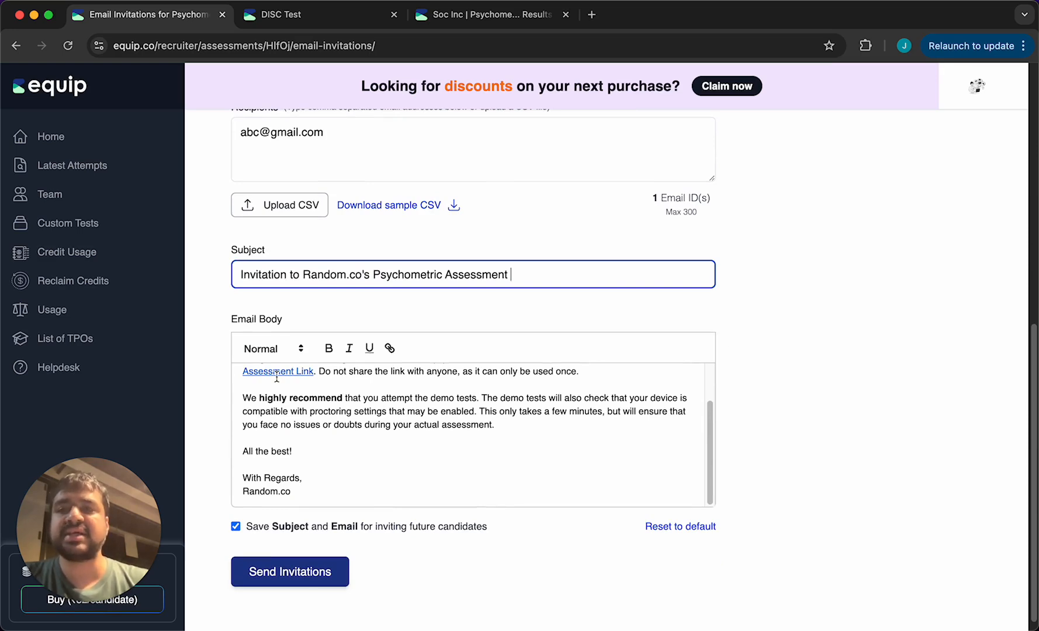
left_click(328, 16)
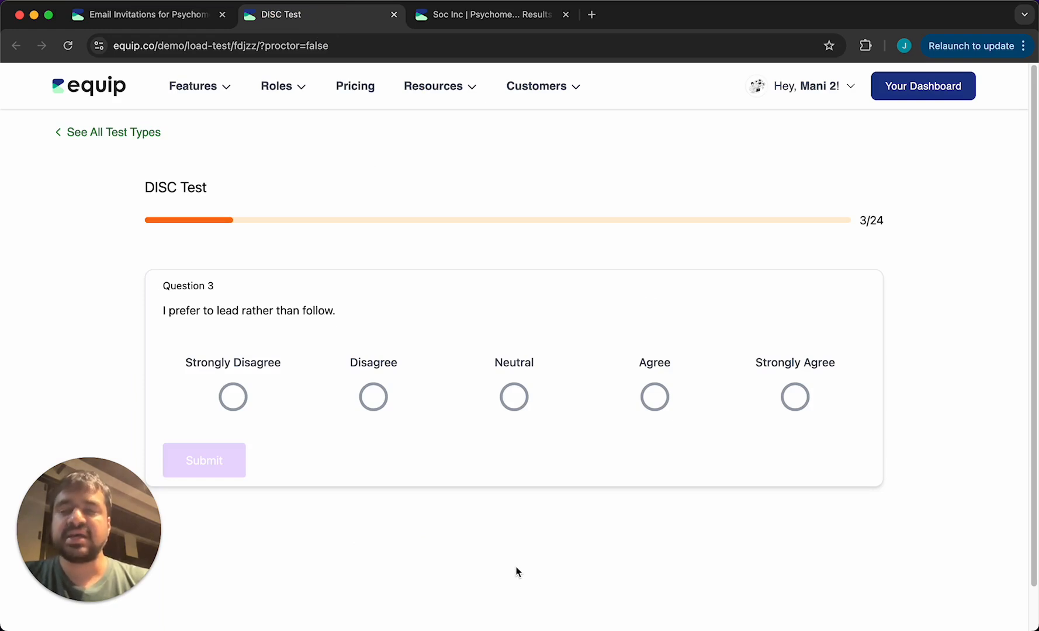
- Switch to the candidate's DISC Test results and examine the test score note and the DISC Profile chart's four dimensions
key("ctrl+Tab")
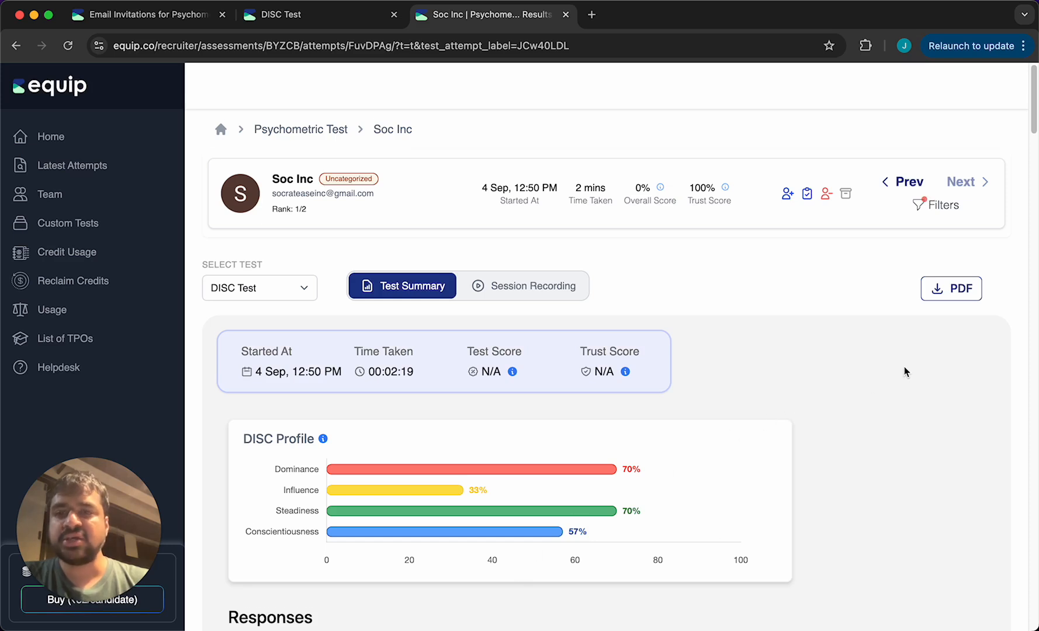
scroll(904, 368, "down", 3)
scroll(905, 371, "down", 2)
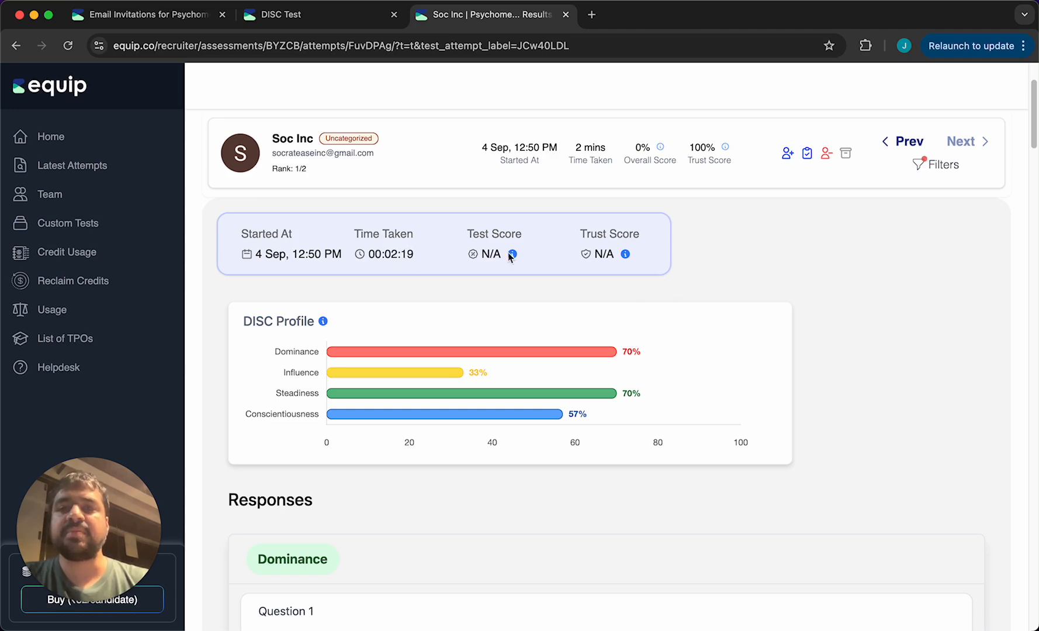
mouse_move(512, 254)
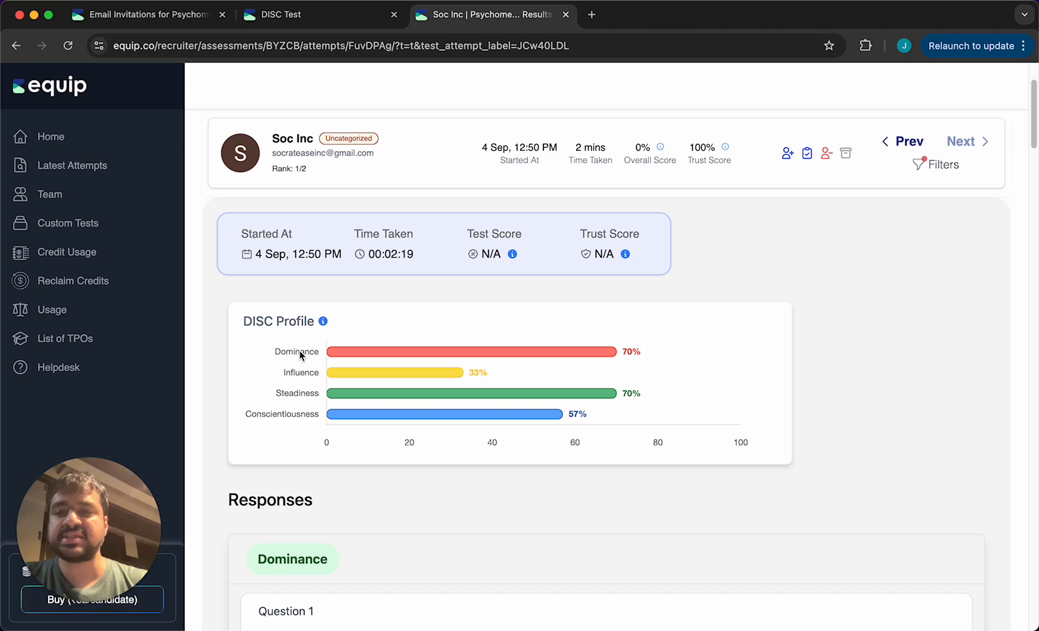
scroll(392, 331, "down", 1)
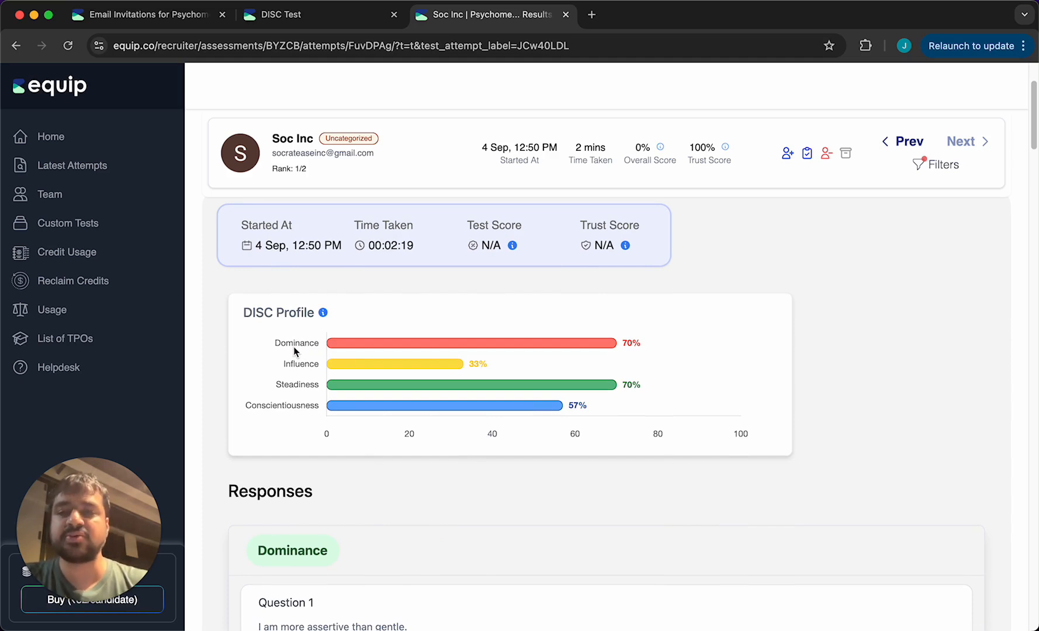
mouse_move(337, 345)
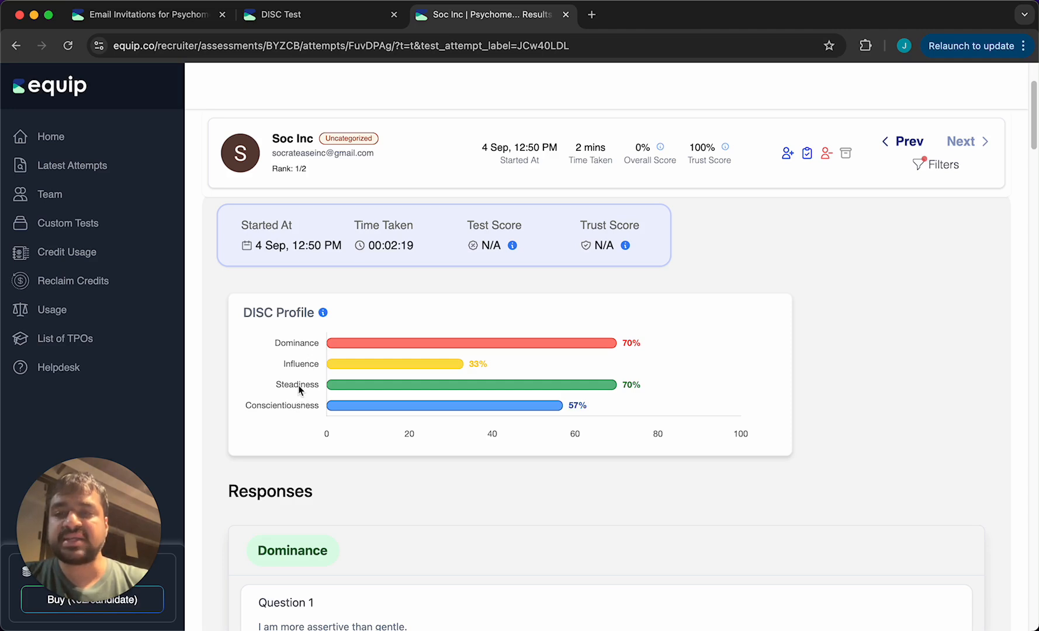
mouse_move(373, 387)
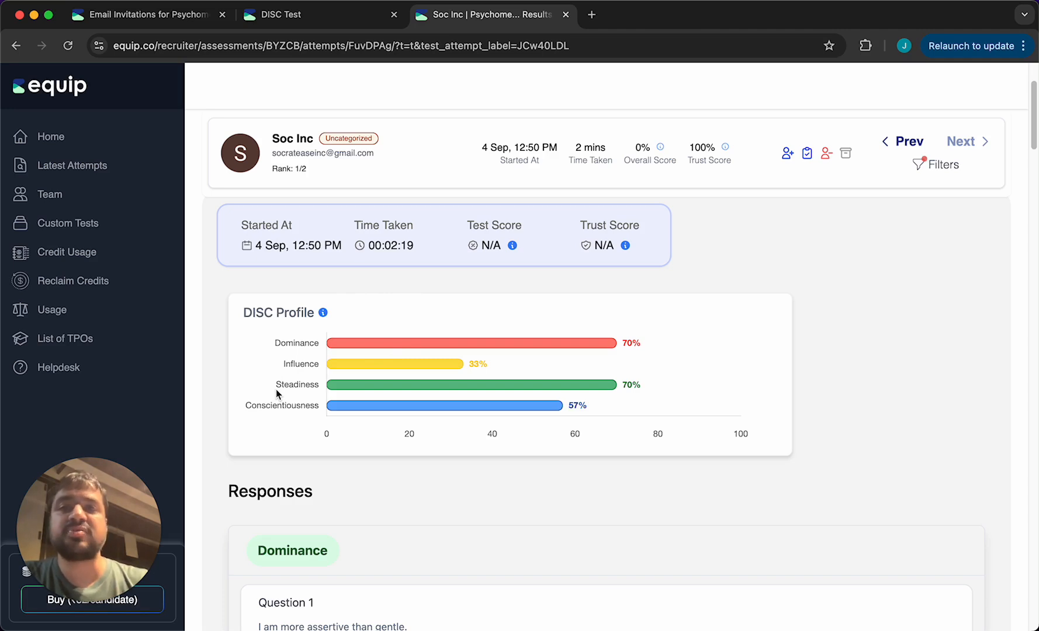
- Examine the candidate's individual responses grouped under the Dominance and Influence sections of the DISC Test report
scroll(276, 389, "down", 4)
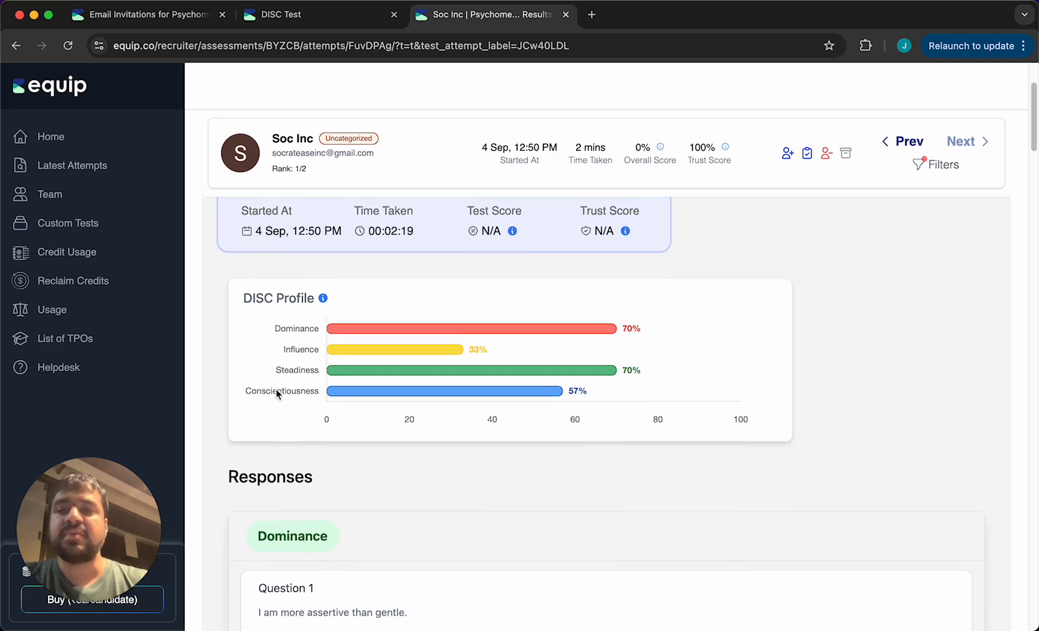
scroll(277, 395, "down", 2)
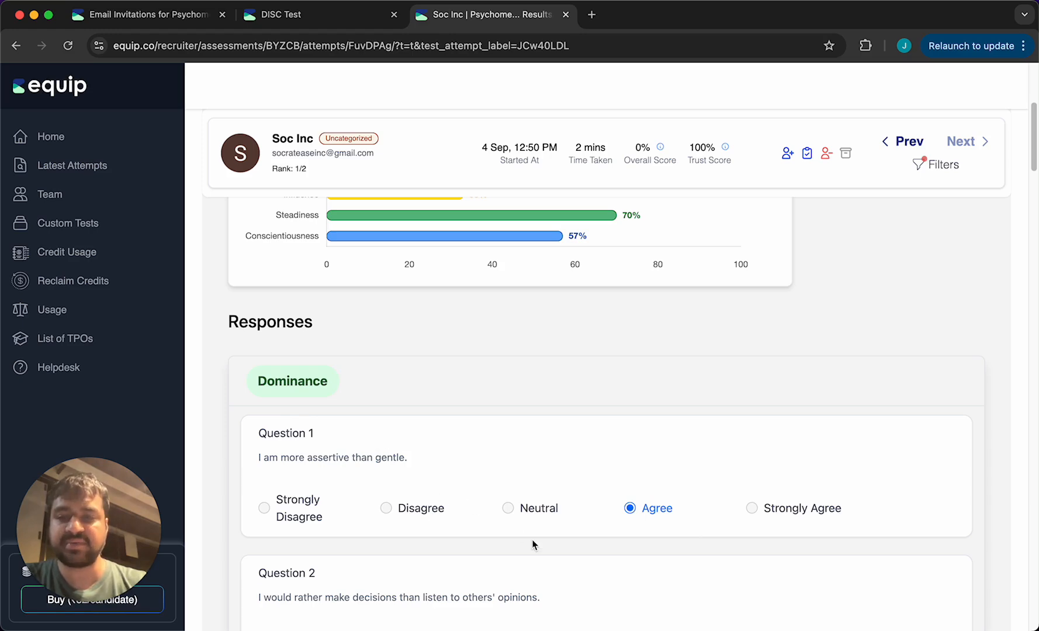
scroll(532, 540, "down", 3)
scroll(555, 475, "down", 2)
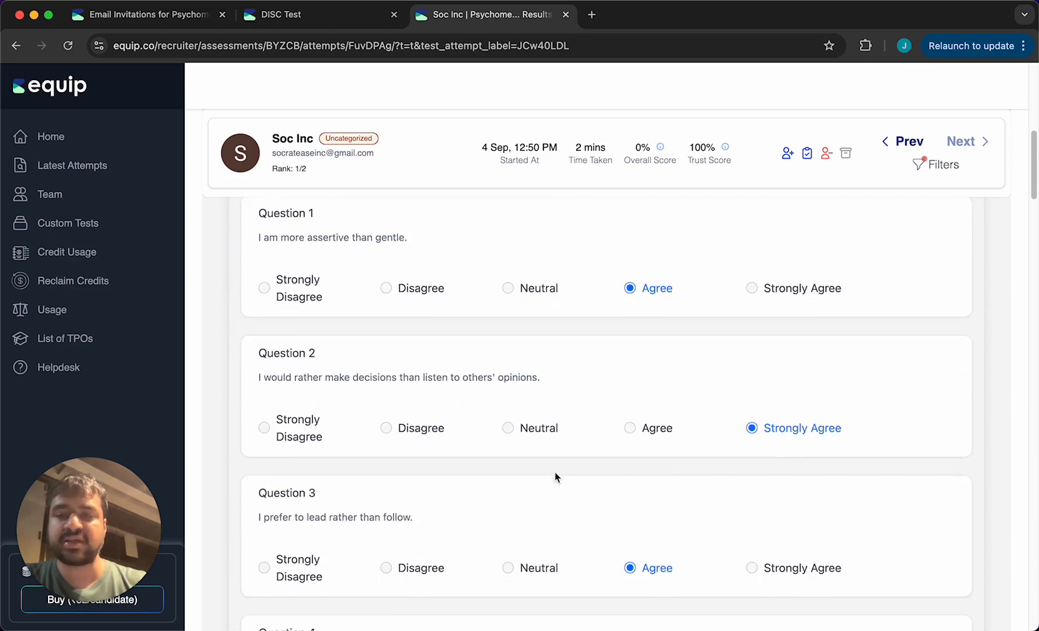
scroll(555, 476, "down", 10)
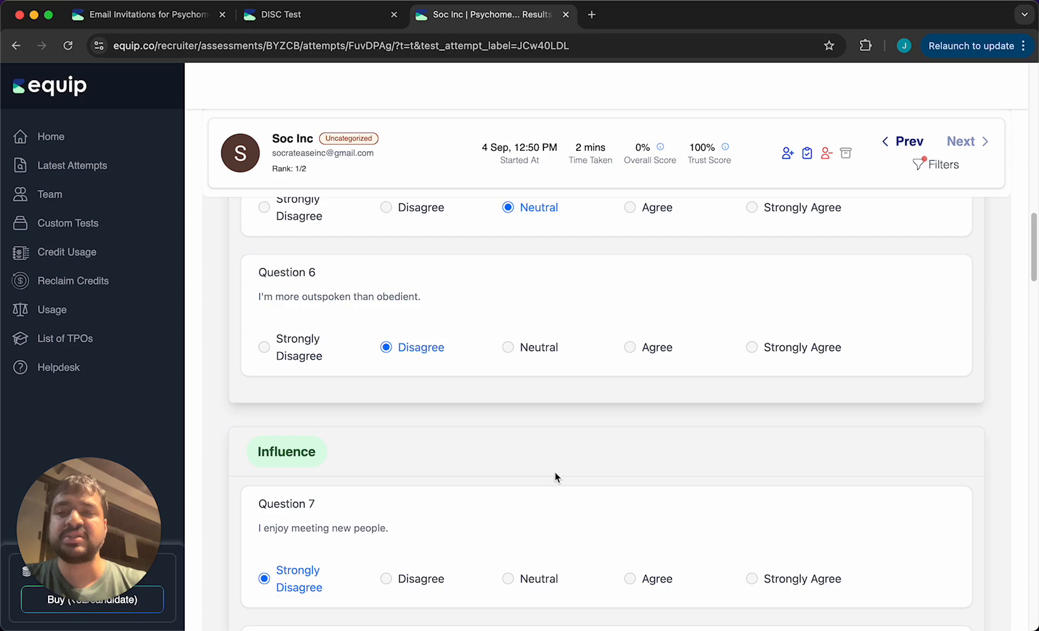
scroll(555, 476, "up", 12)
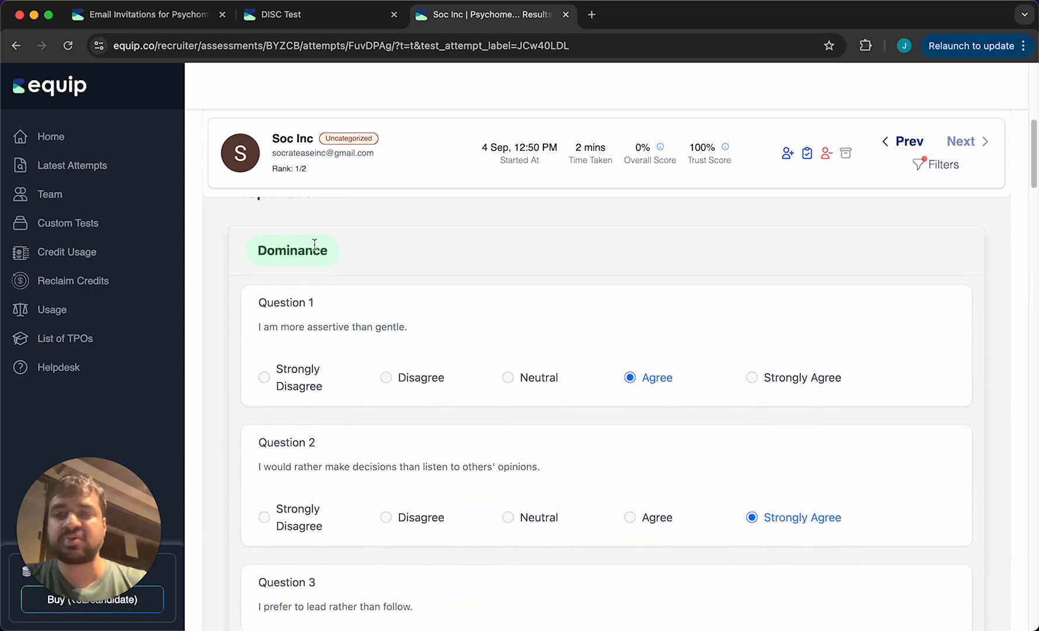
scroll(328, 326, "down", 10)
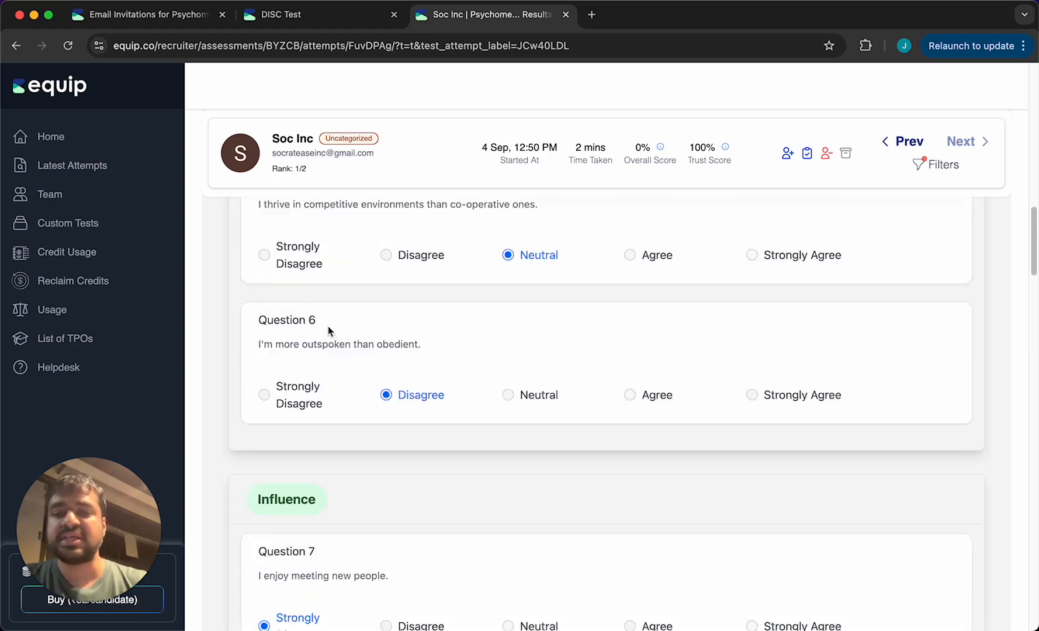
scroll(328, 331, "down", 2)
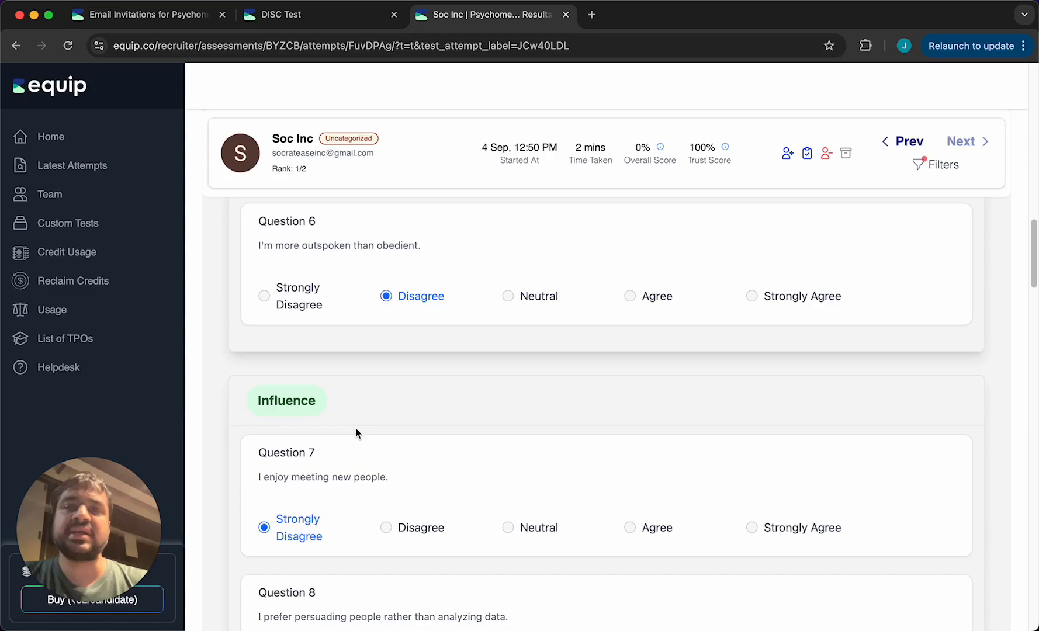
- Leave the invitations page, open the Psychometric Assessment's settings from the home page and view its Quizzes test type
left_click(156, 15)
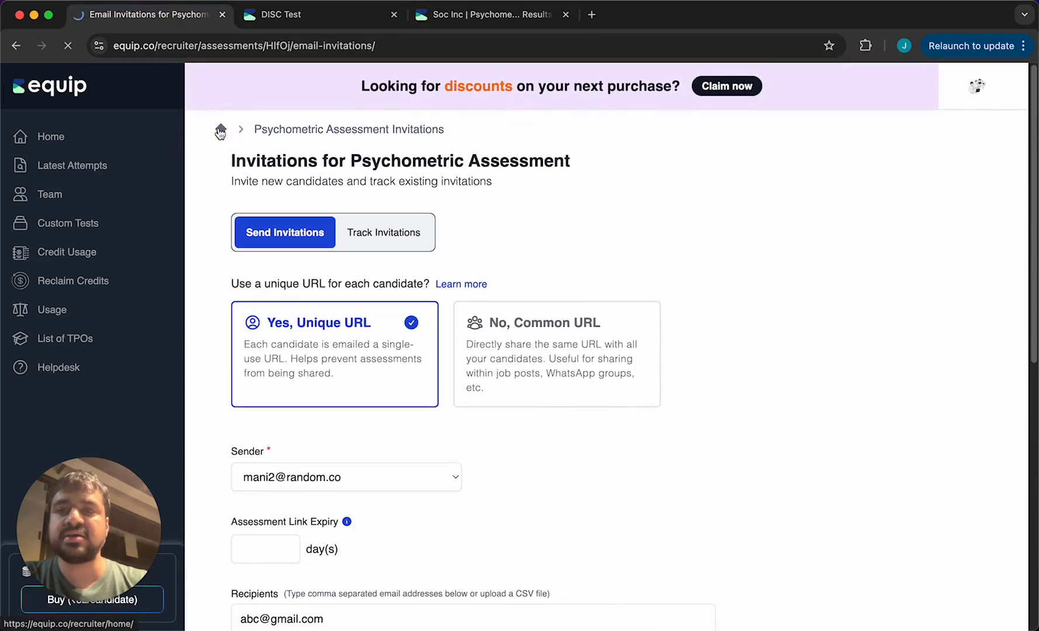
left_click(221, 134)
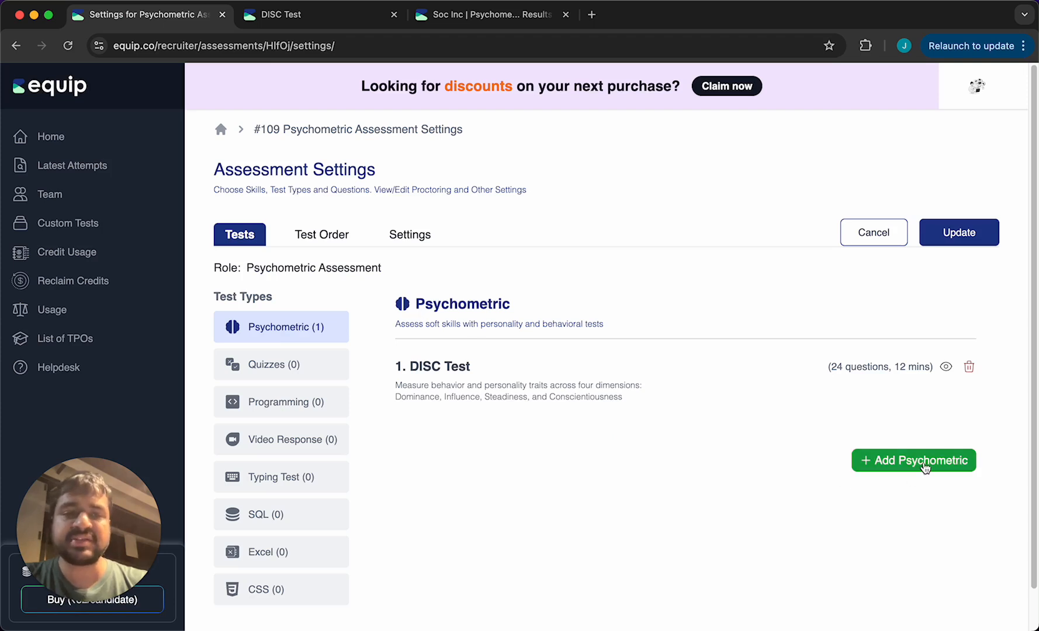
left_click(278, 375)
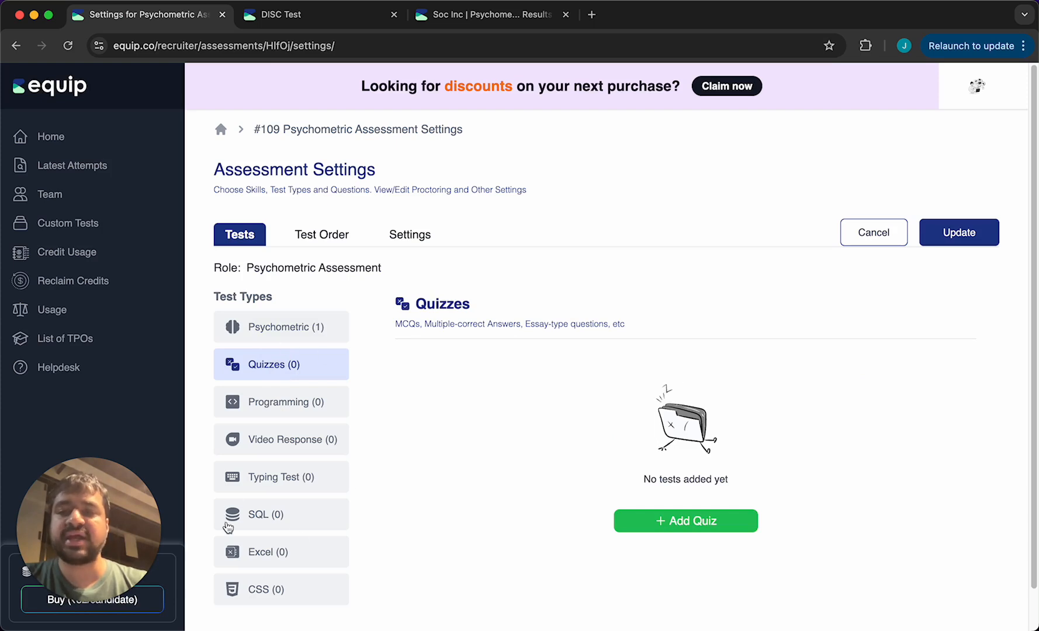